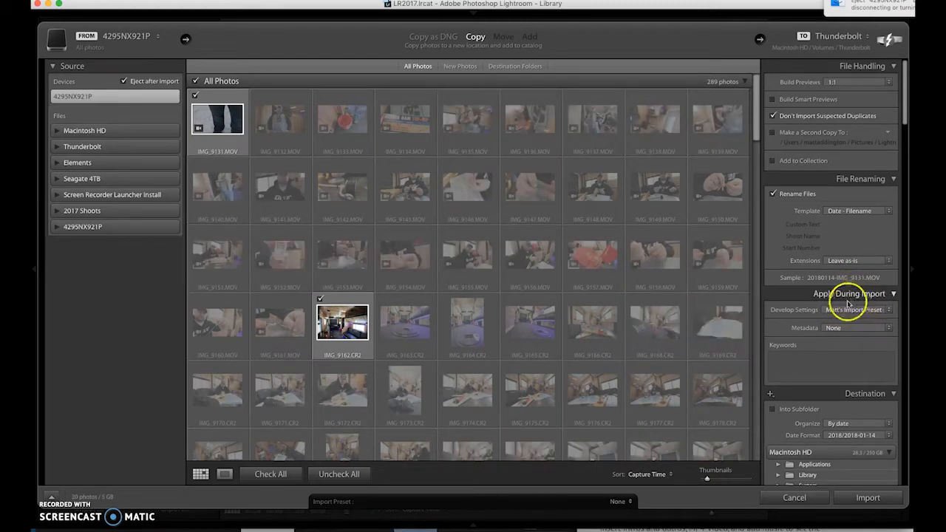
Step: Set the import keywords to the angler's full name, icefish and hardwater
left_click(813, 366)
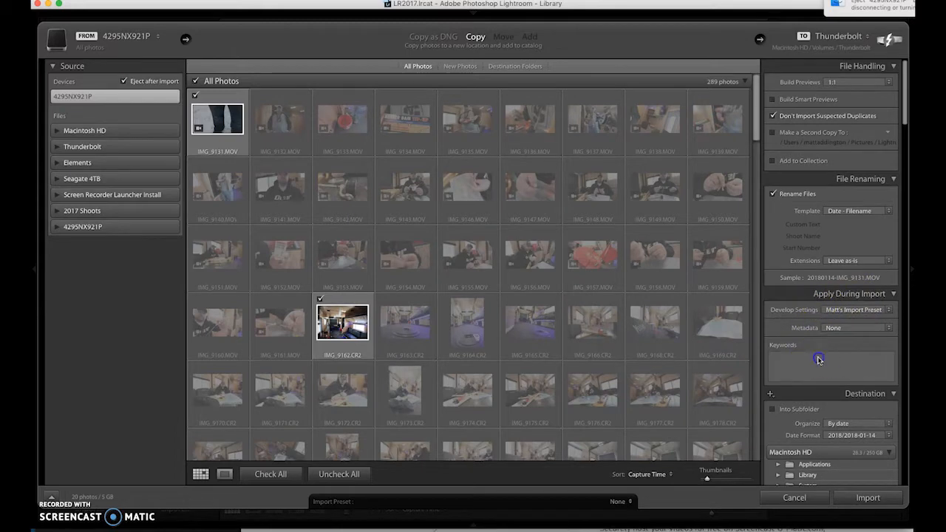
left_click(819, 359)
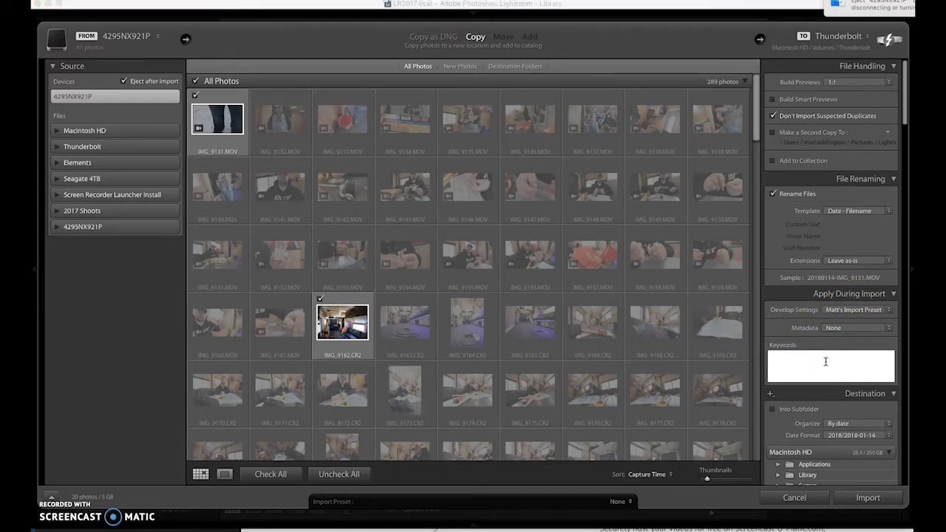
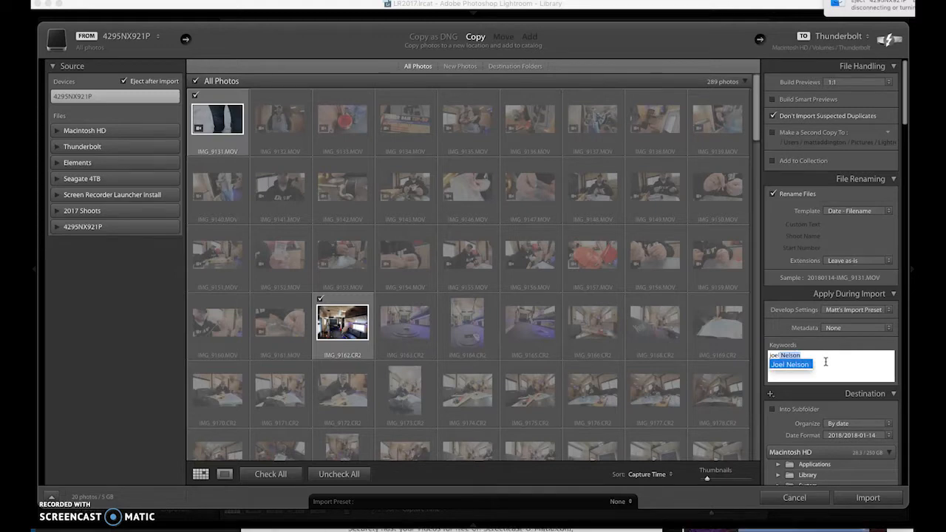
key("Return")
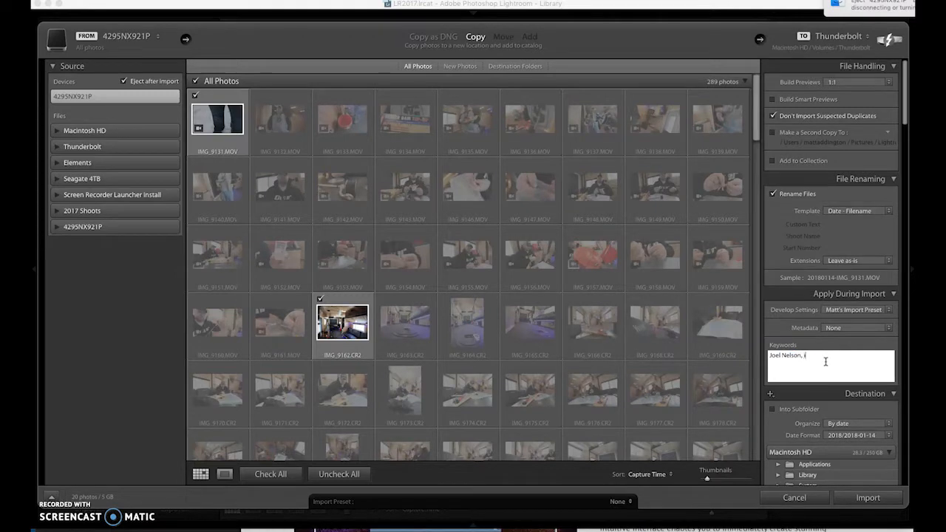
type(", icefish, hardwater")
key("Return")
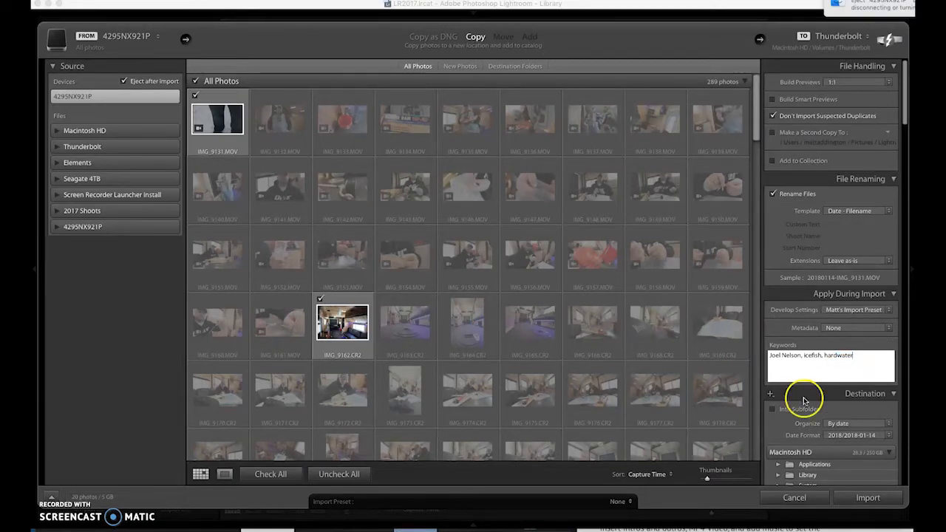
scroll(806, 392, "down", 3)
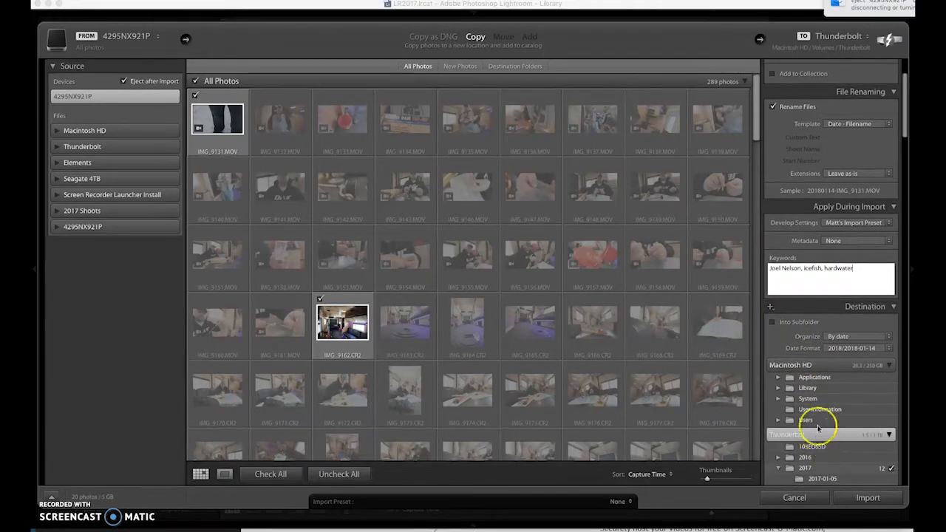
scroll(808, 433, "down", 5)
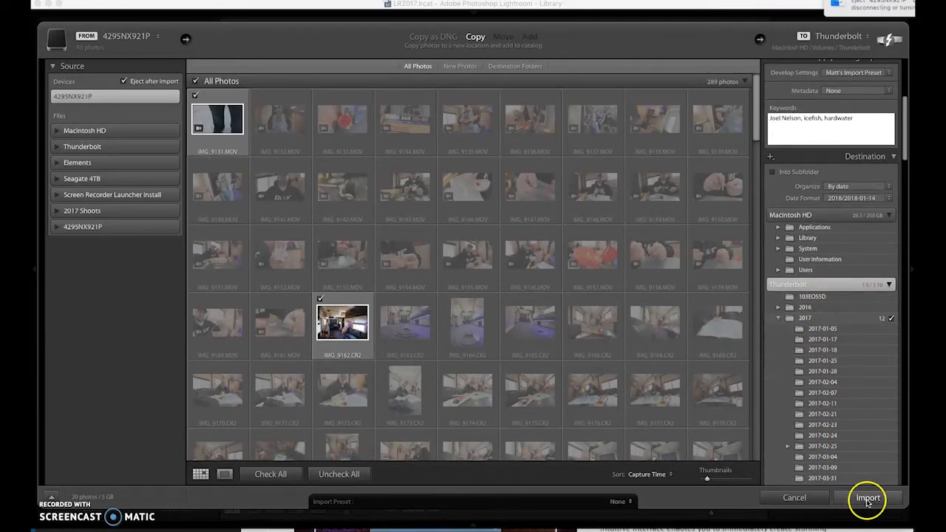
Step: Cancel the import and show the 2017-12-29 folder's clips
left_click(795, 499)
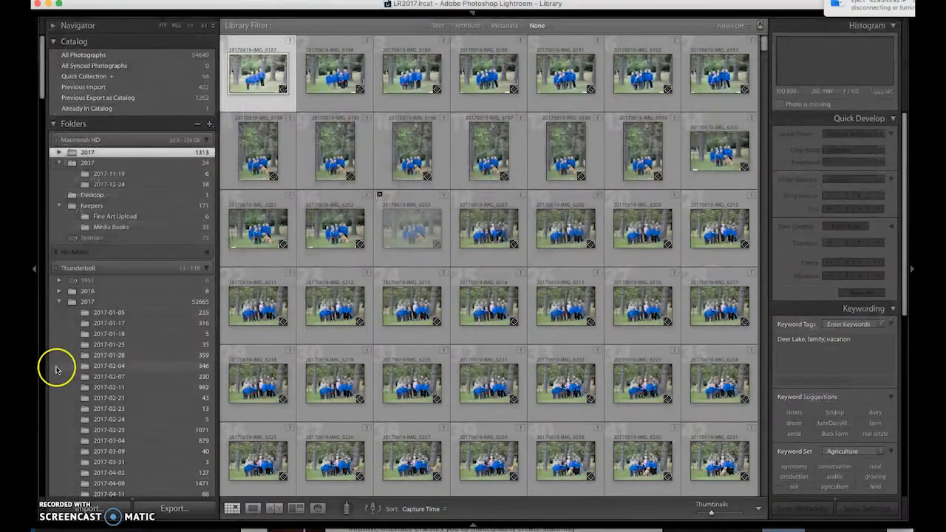
scroll(111, 340, "down", 5)
scroll(166, 333, "down", 20)
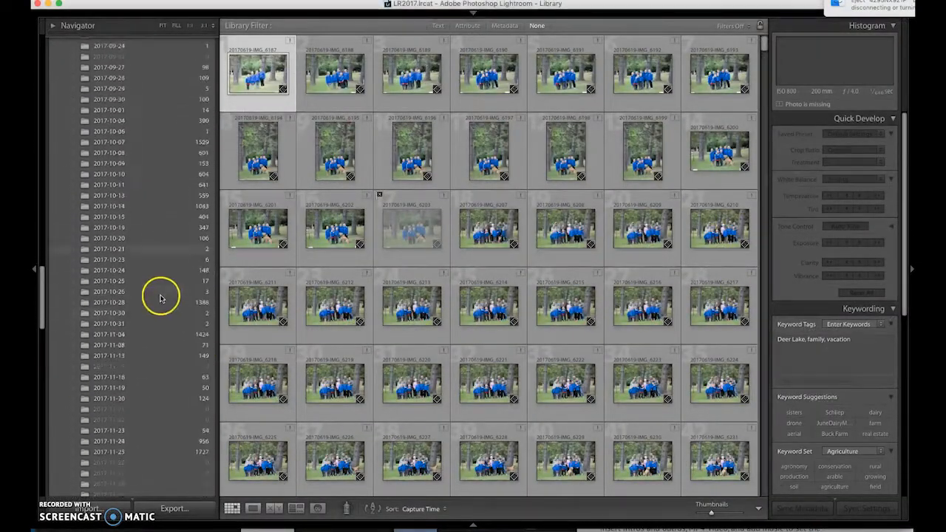
scroll(160, 298, "down", 5)
left_click(141, 189)
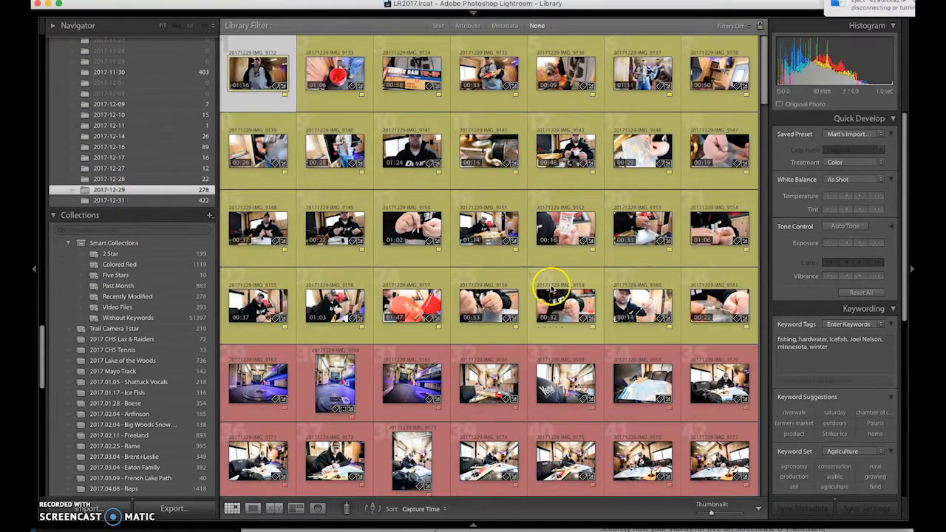
Step: Select every clip in the folder and clear their colour labels
key("super+a")
key("6")
key("7")
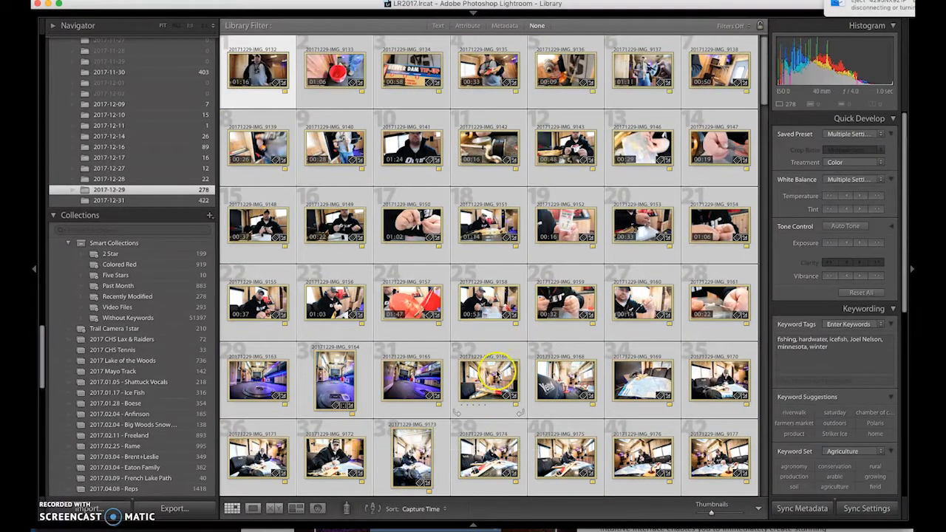
left_click(486, 390)
key("7")
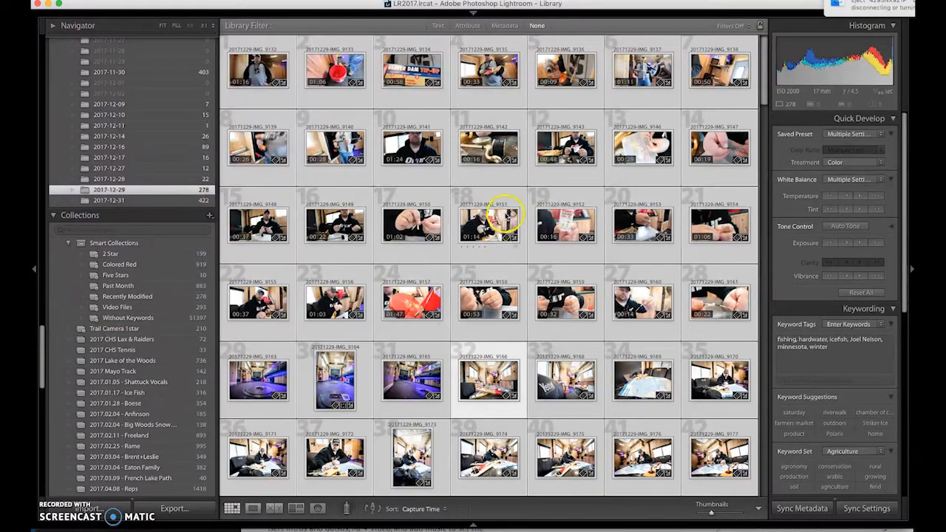
left_click(210, 217)
Step: Create a collection of the 278 selected clips, keeping the suggested date-and-client name
left_click(231, 228)
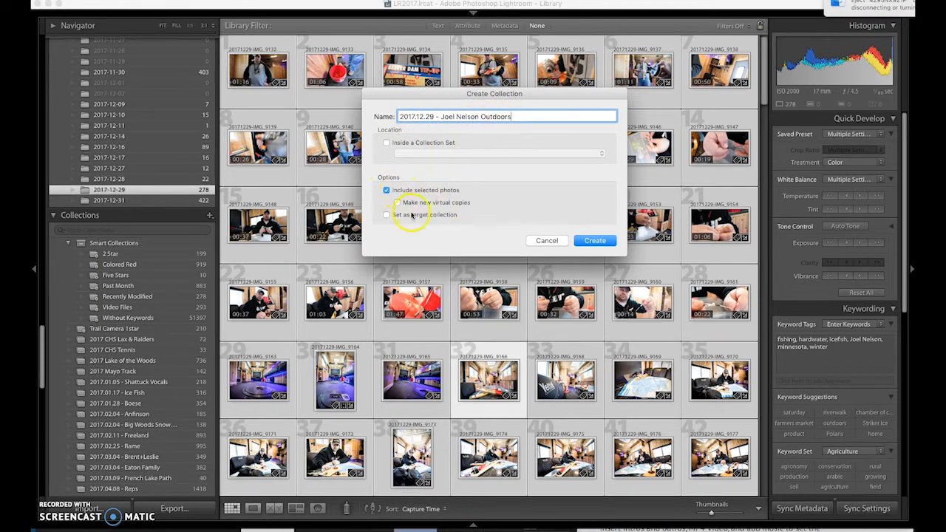
left_click(598, 240)
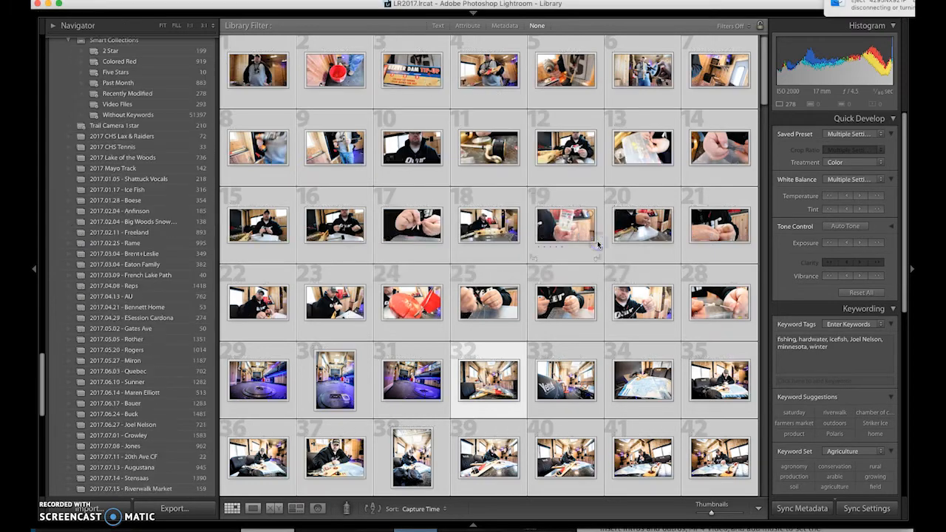
scroll(131, 405, "down", 5)
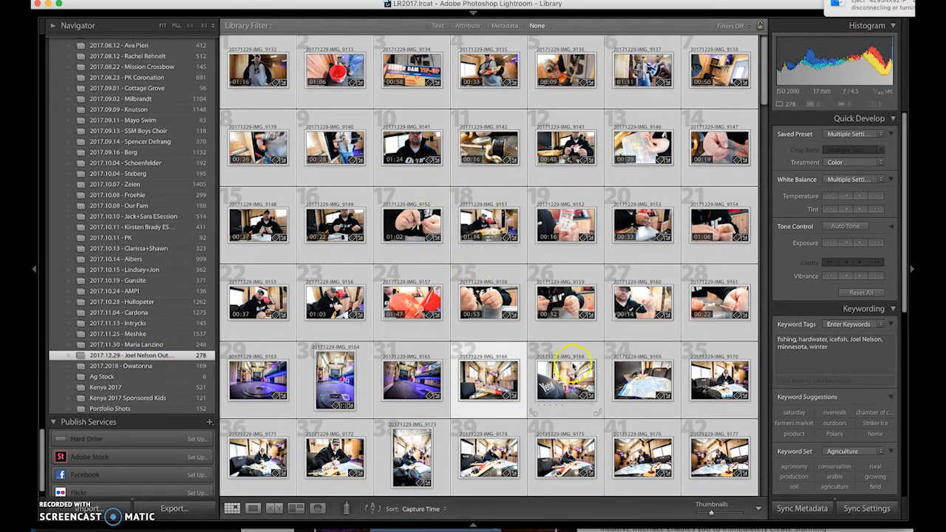
left_click(65, 0)
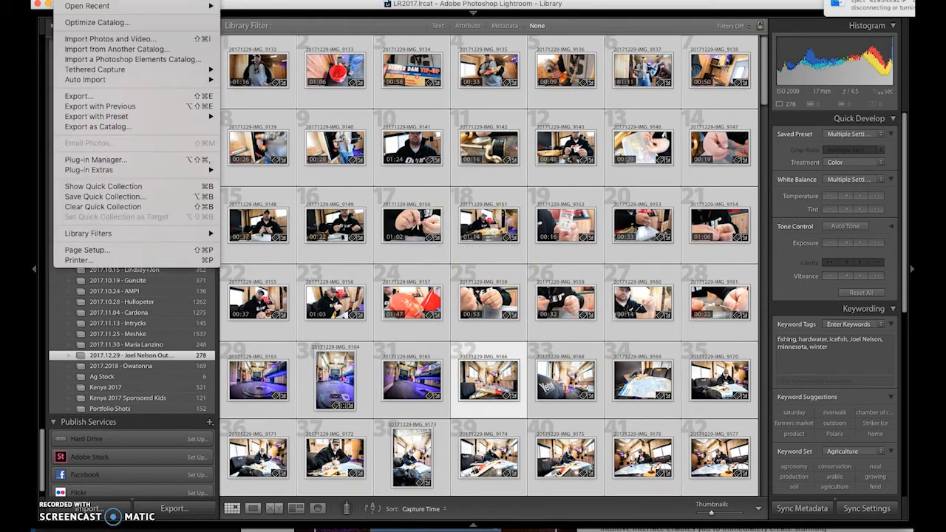
Step: Export as Catalog to the 2017 Shoots drive, pasting the collection name as the file name
left_click(96, 127)
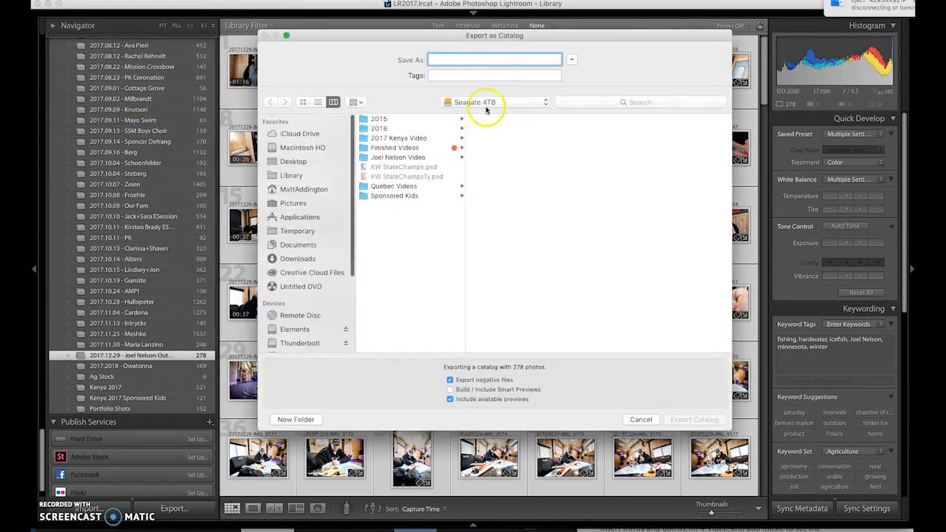
scroll(310, 255, "down", 5)
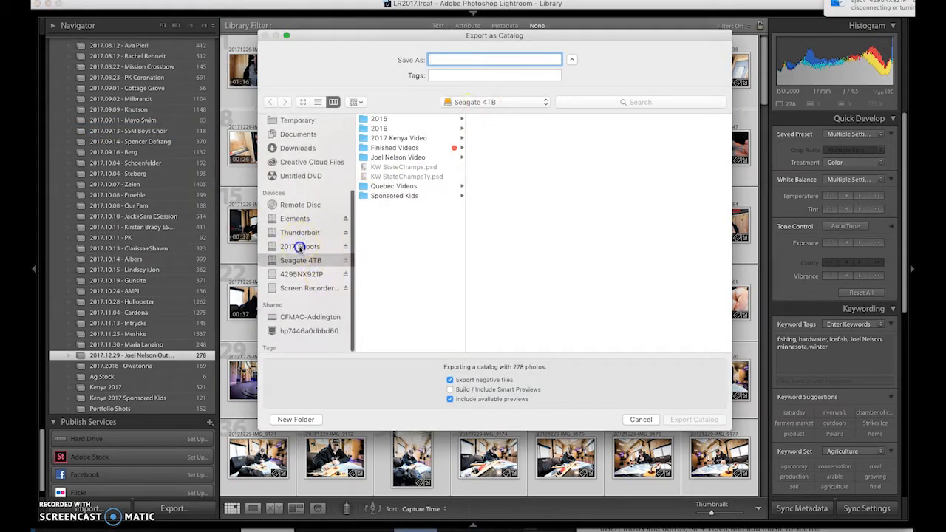
left_click(300, 248)
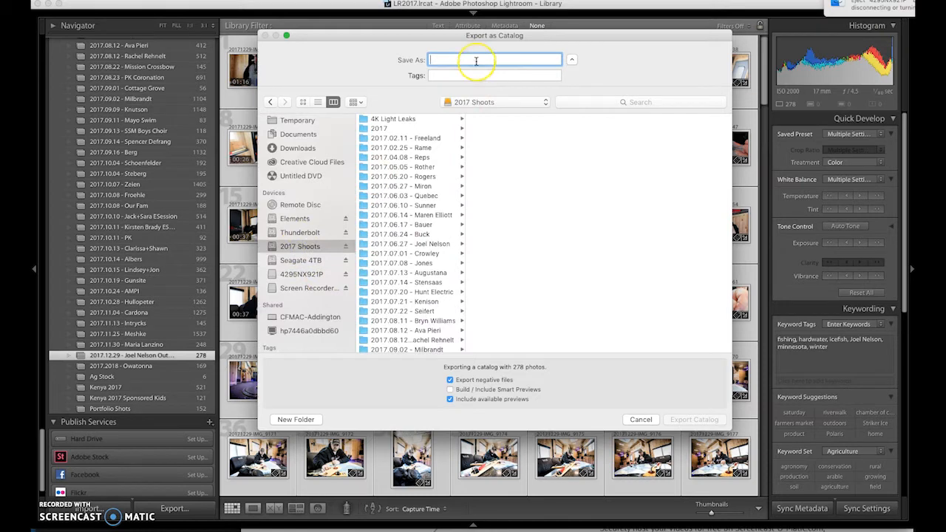
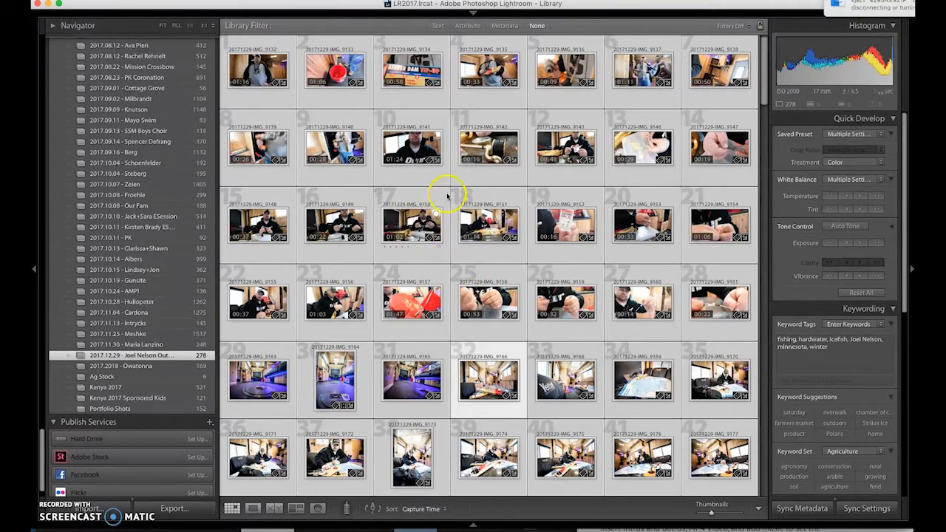
Step: Clear the selection and sort the grid by file extension
left_click(494, 152)
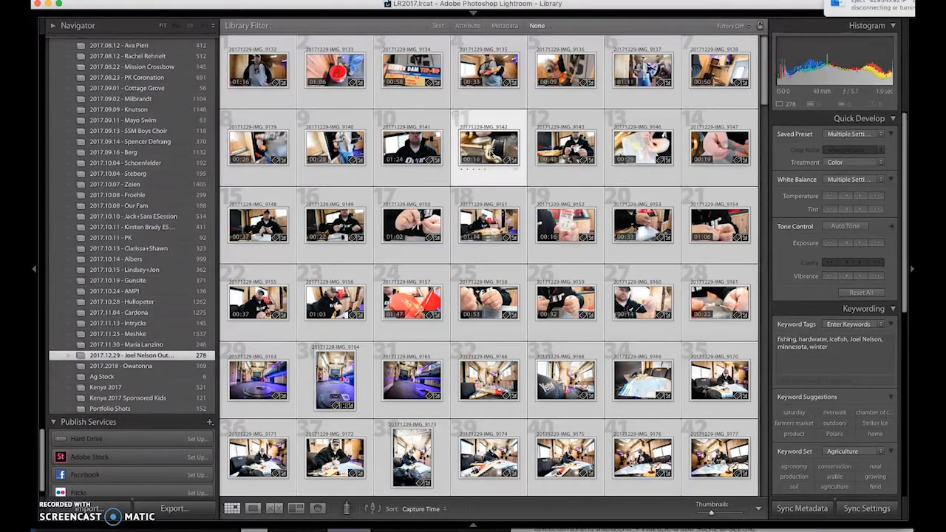
left_click(487, 167)
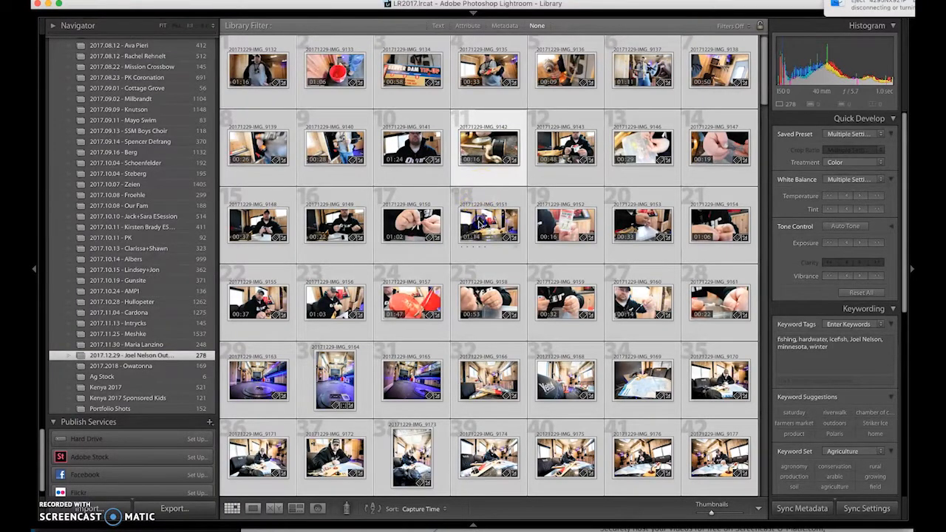
left_click(482, 262)
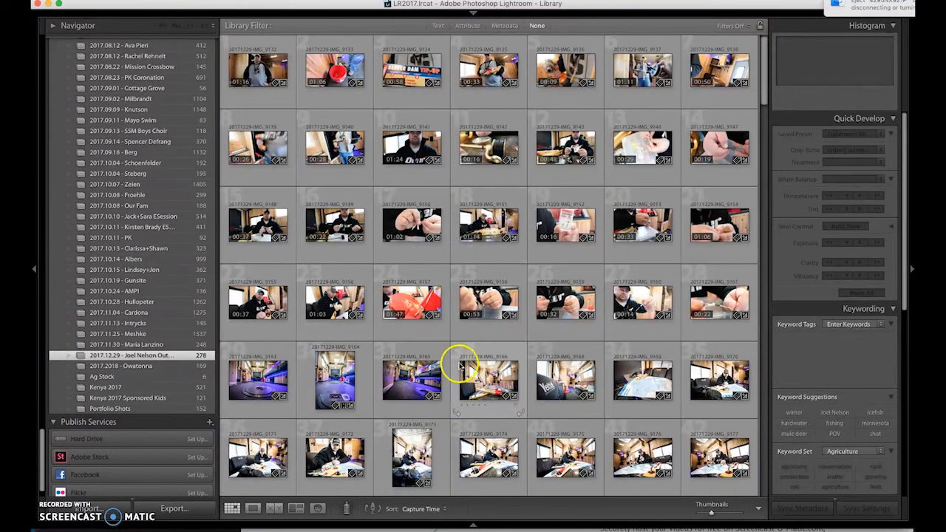
scroll(510, 254, "up", 1)
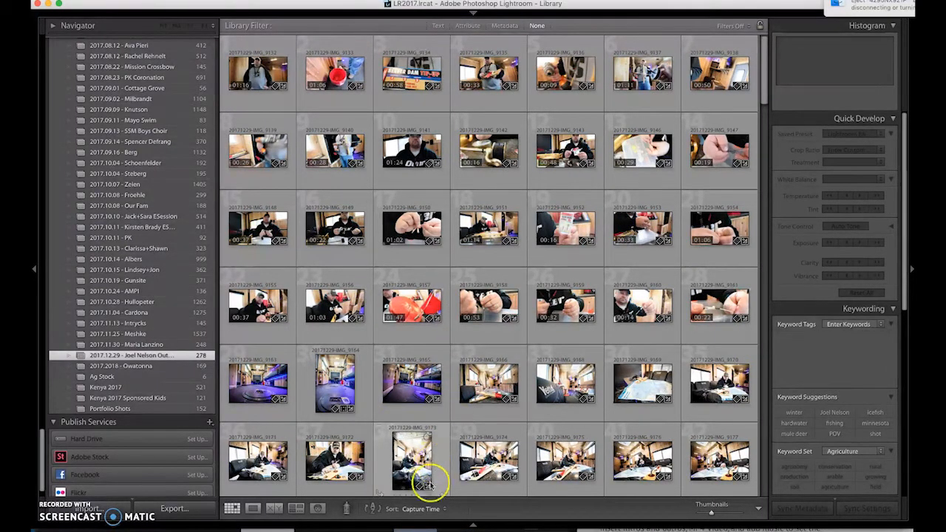
left_click(432, 510)
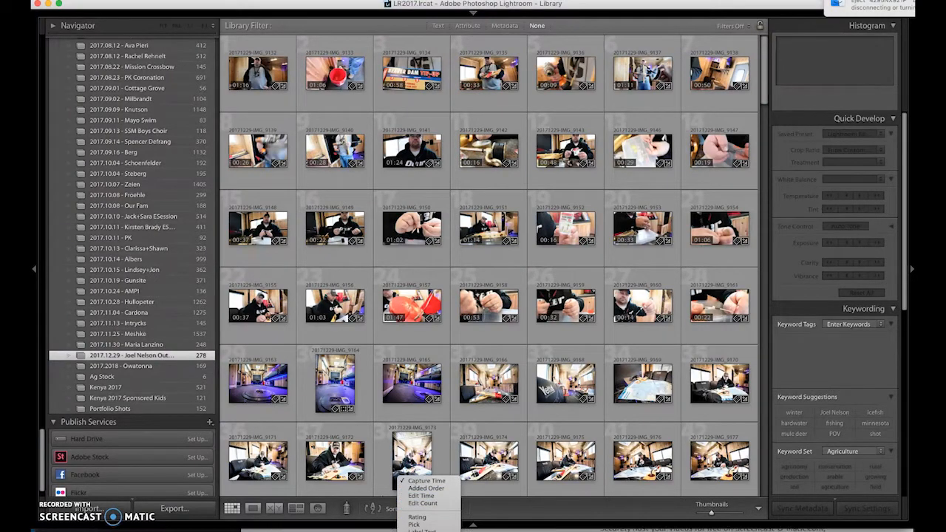
left_click(434, 475)
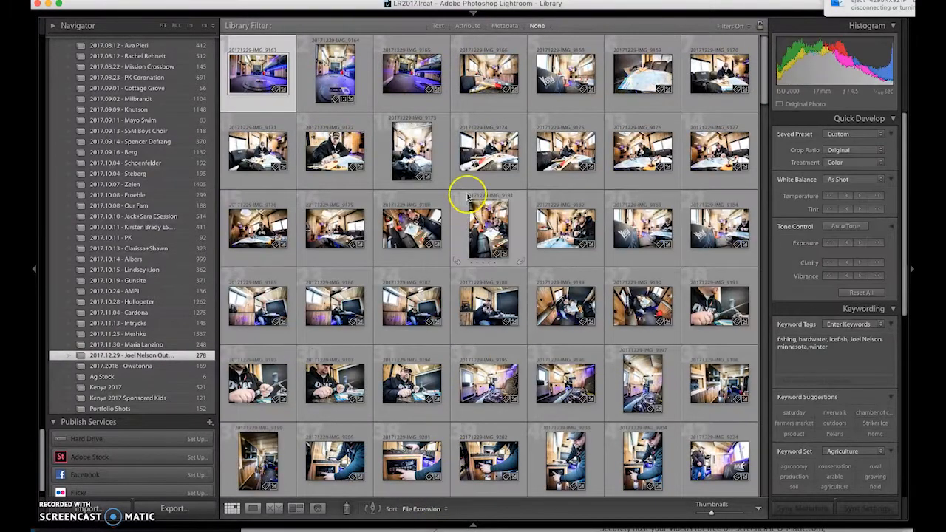
Step: Label the stills up through photo 200 red
scroll(306, 89, "down", 10)
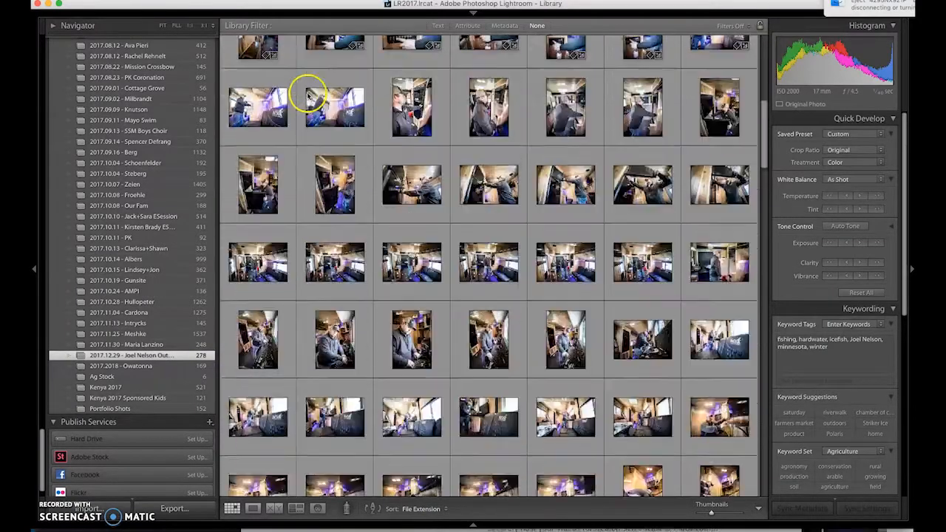
scroll(377, 173, "down", 15)
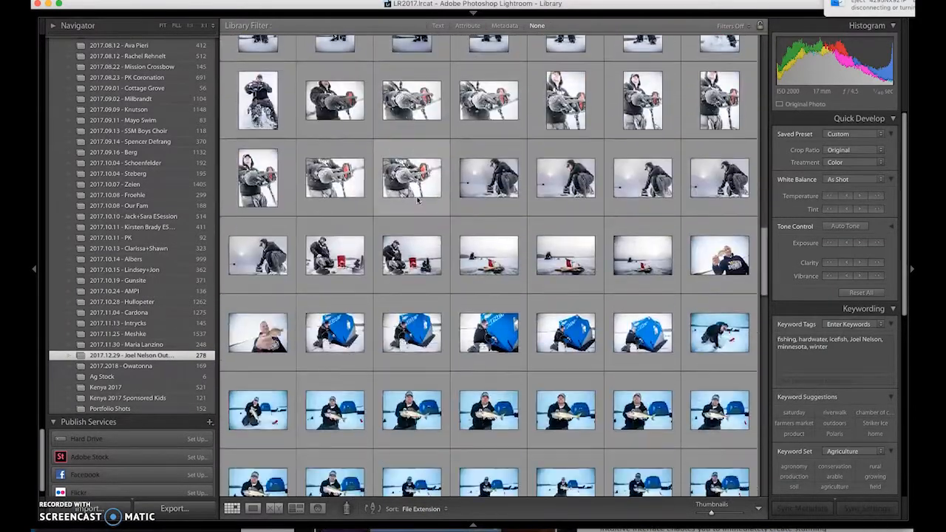
scroll(414, 198, "down", 15)
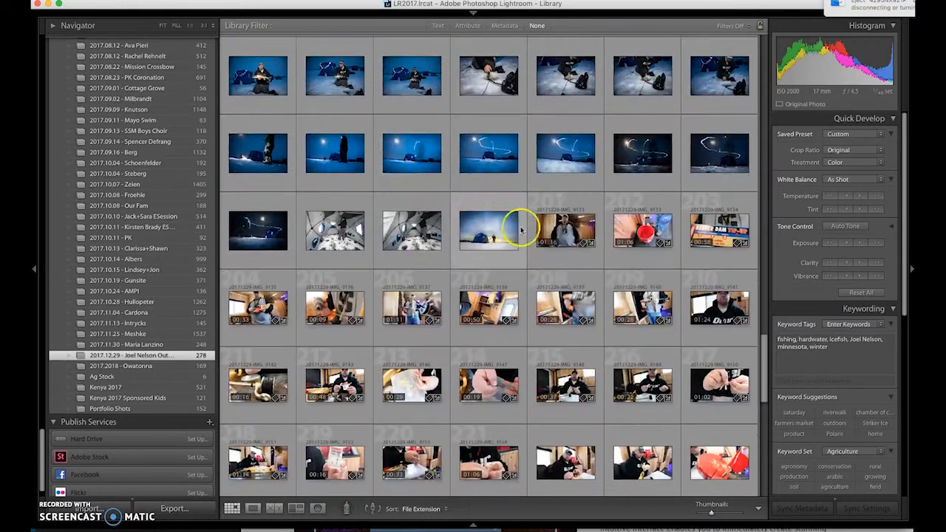
left_click(488, 235, "shift")
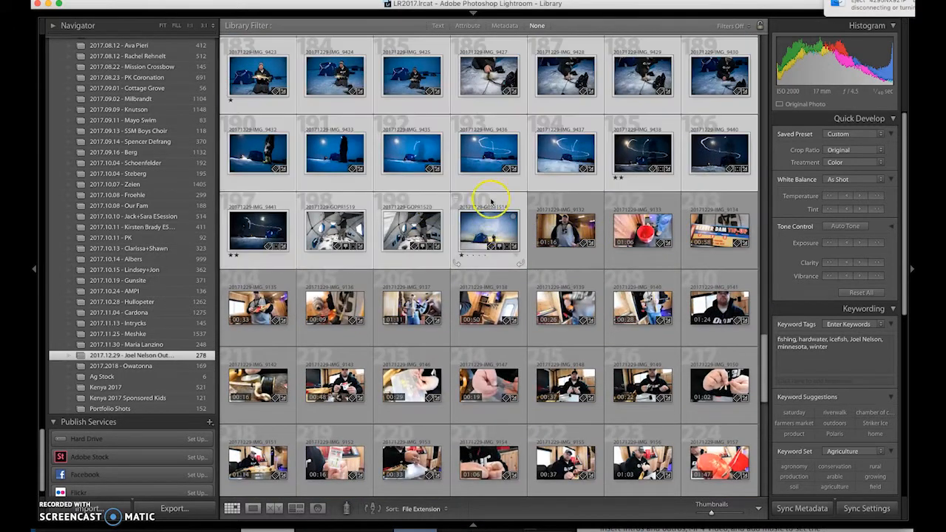
key("6")
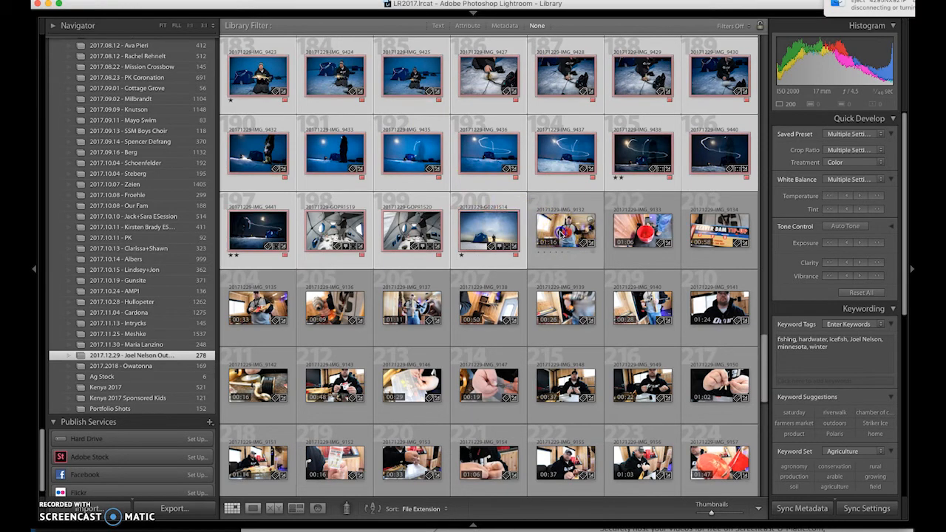
Step: Label the video clips, photos 201 through 278, yellow
left_click(562, 233)
scroll(562, 244, "down", 10)
left_click(558, 397)
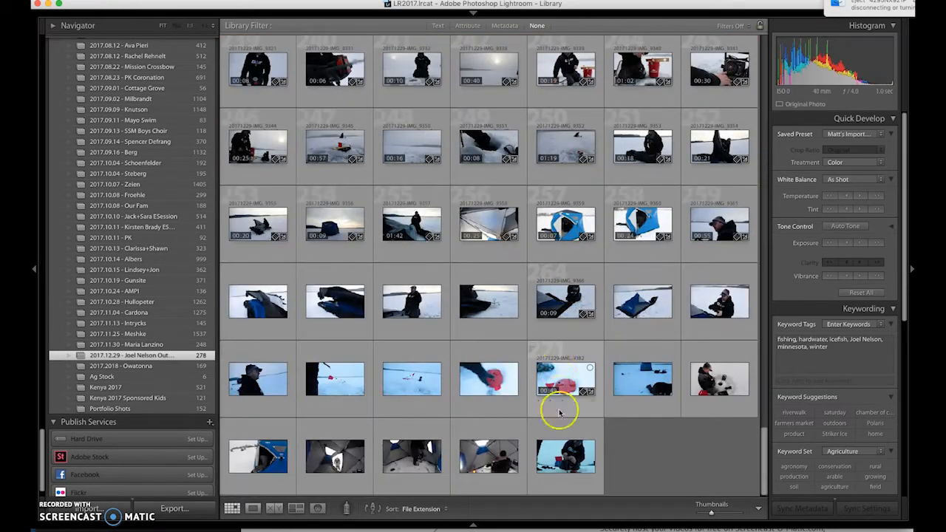
left_click(567, 453, "shift")
key("7")
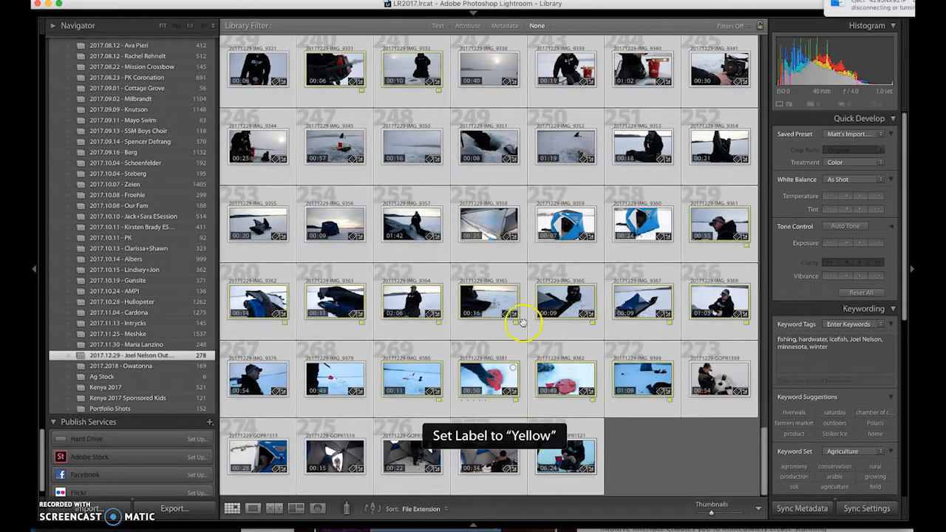
left_click(669, 458)
Step: Sort the shoot by capture time and scroll through the result
scroll(519, 254, "up", 15)
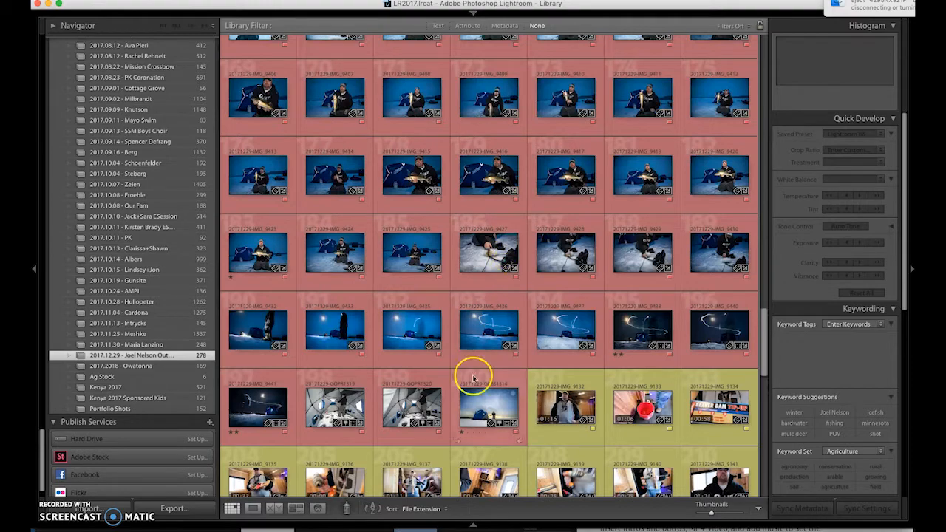
left_click(437, 509)
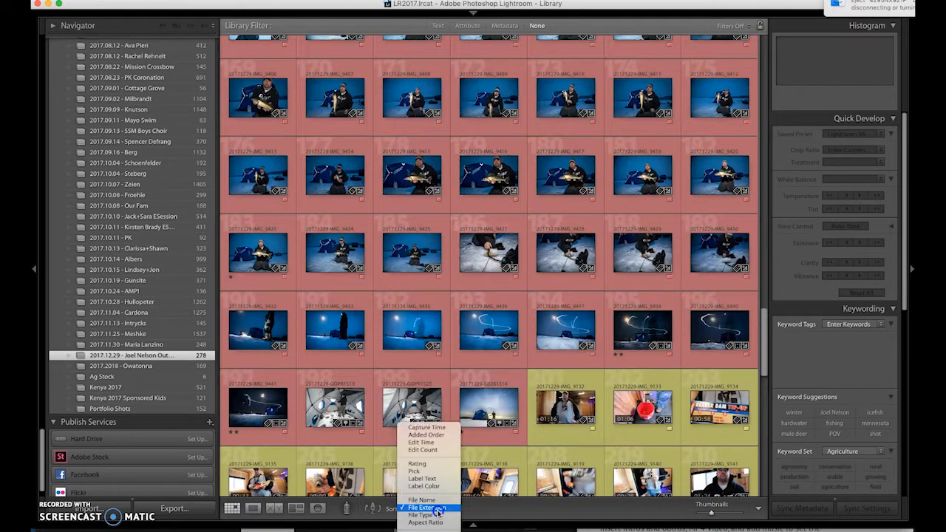
left_click(447, 428)
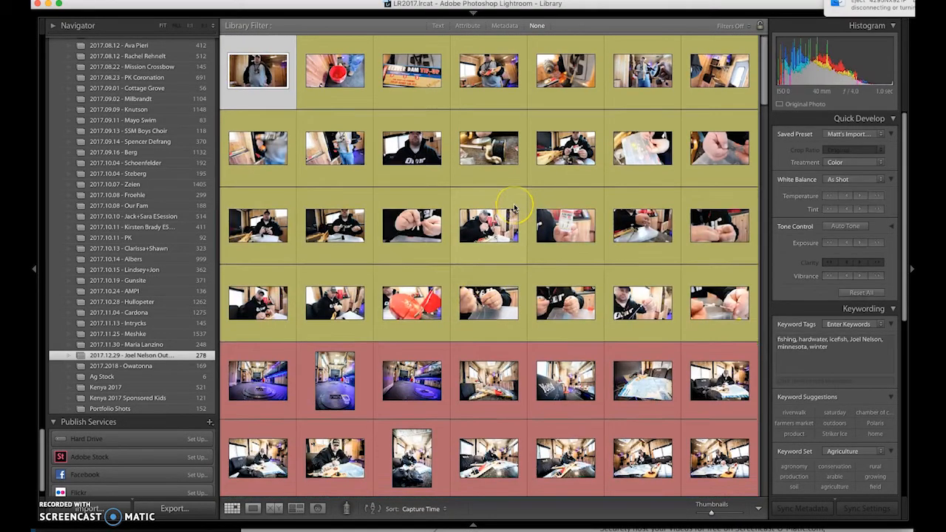
scroll(514, 206, "down", 5)
scroll(514, 207, "down", 15)
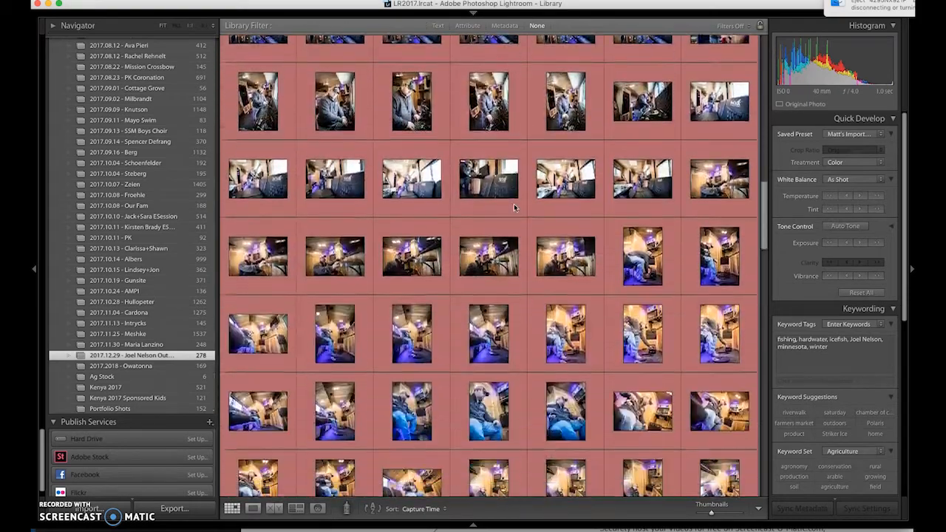
scroll(514, 207, "down", 15)
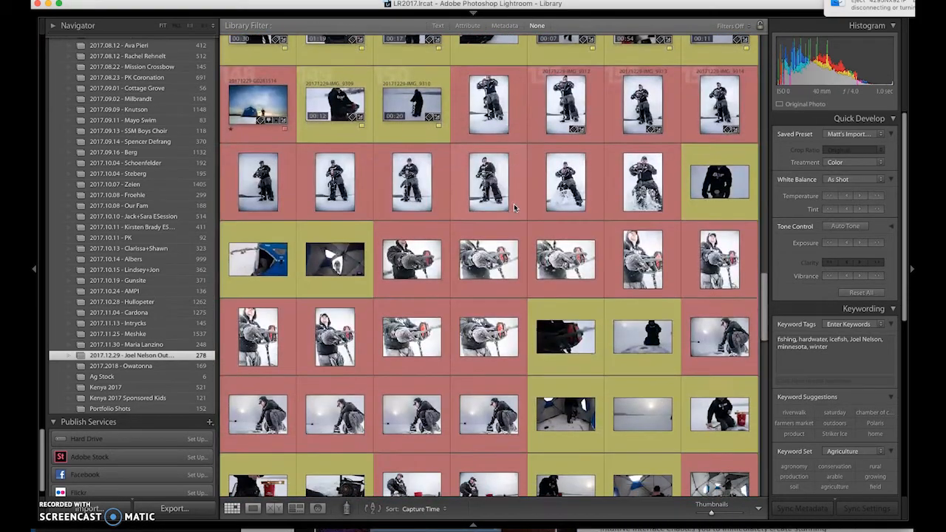
scroll(514, 203, "down", 15)
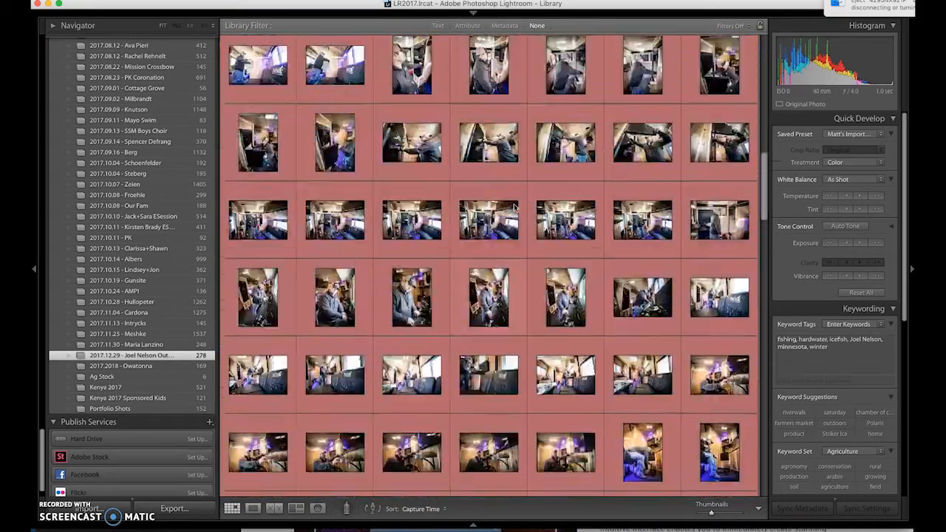
scroll(514, 203, "up", 10)
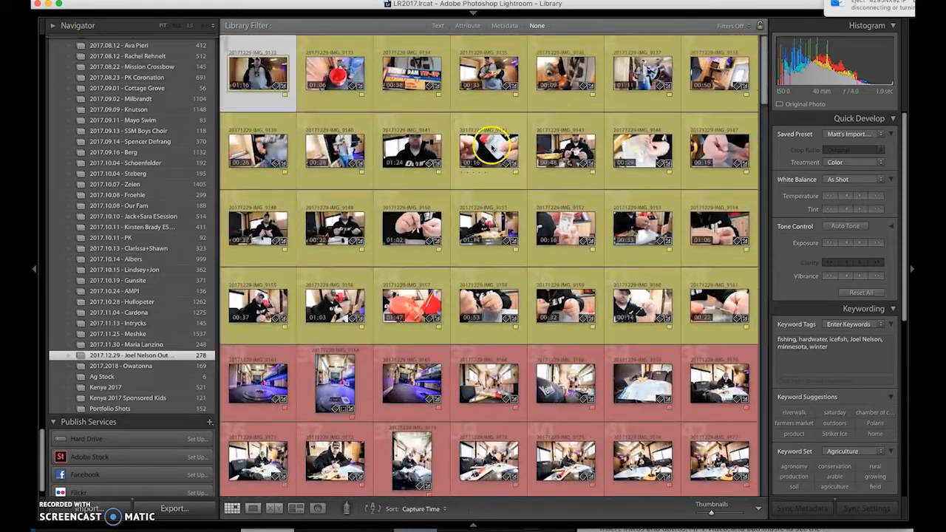
Step: Use the Attribute filter's red swatch to show only red-labelled photos
left_click(466, 27)
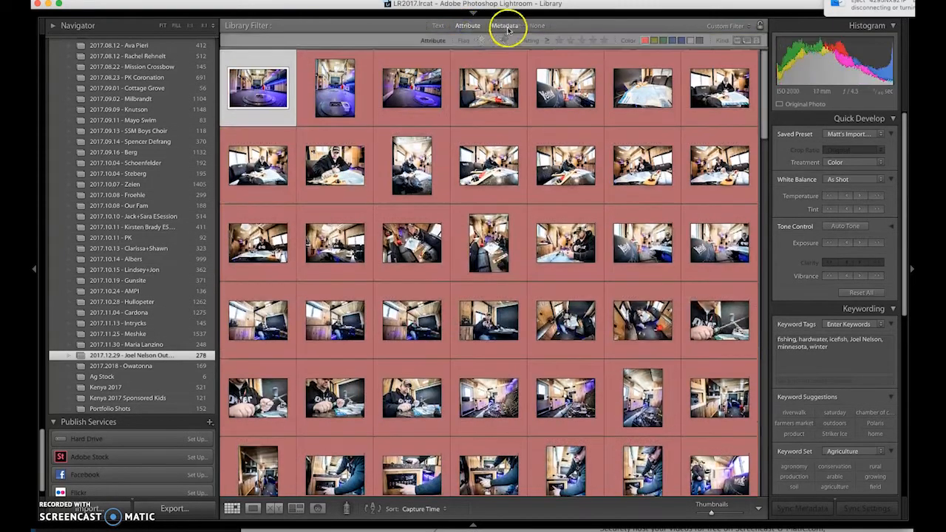
left_click(645, 41)
left_click(645, 41)
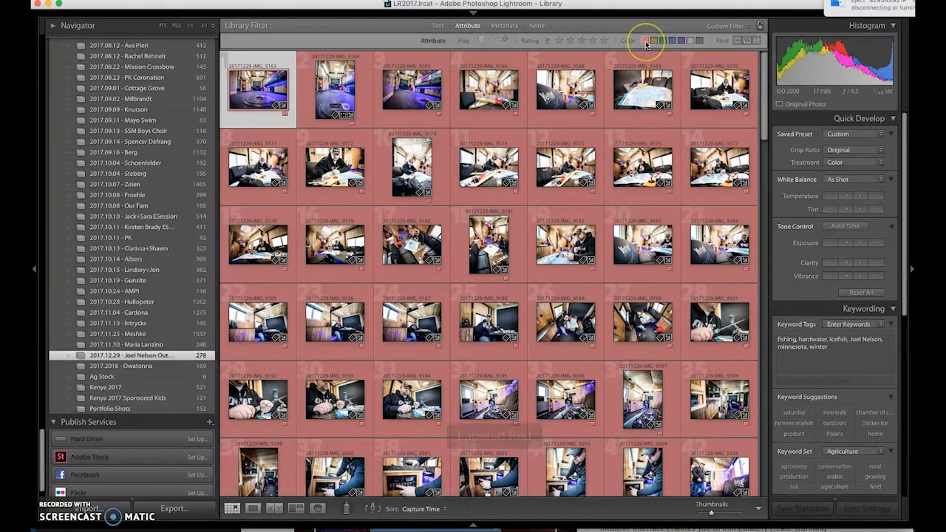
scroll(566, 175, "down", 15)
scroll(570, 192, "up", 15)
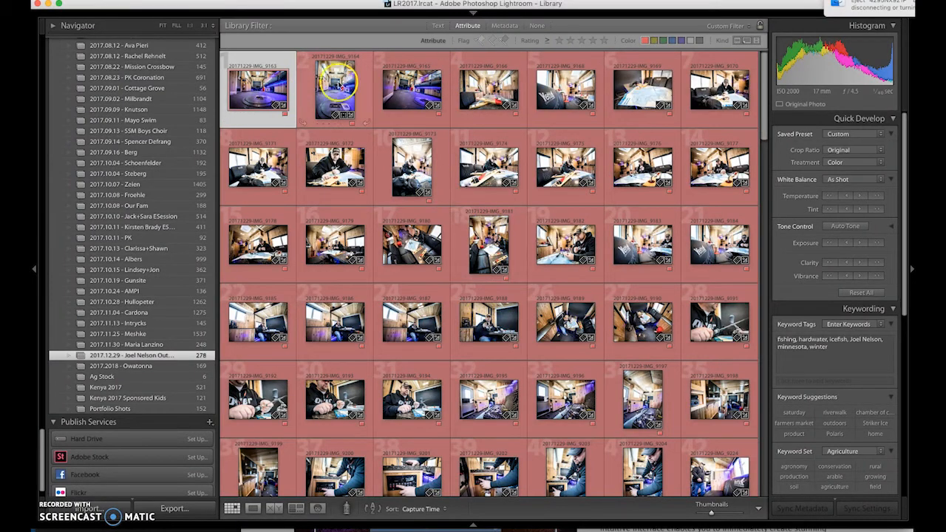
double_click(260, 91)
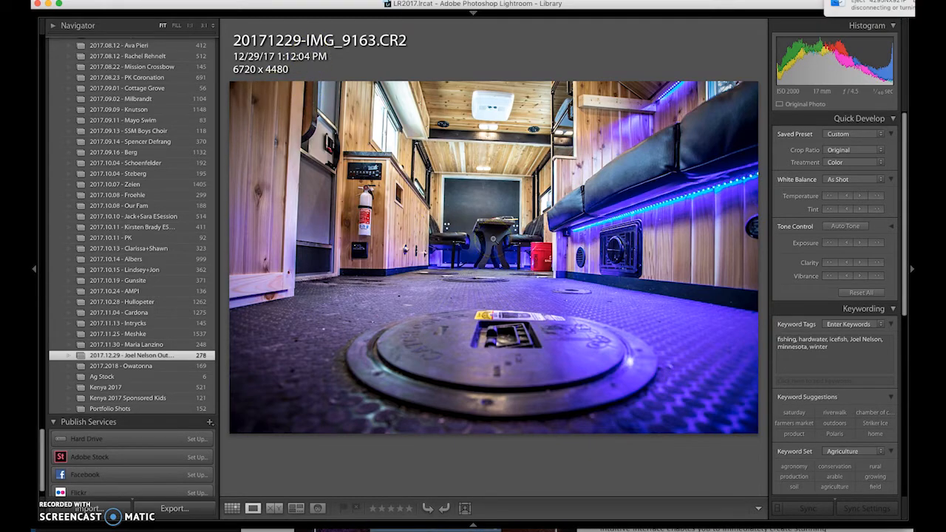
key("Right")
key("Right")
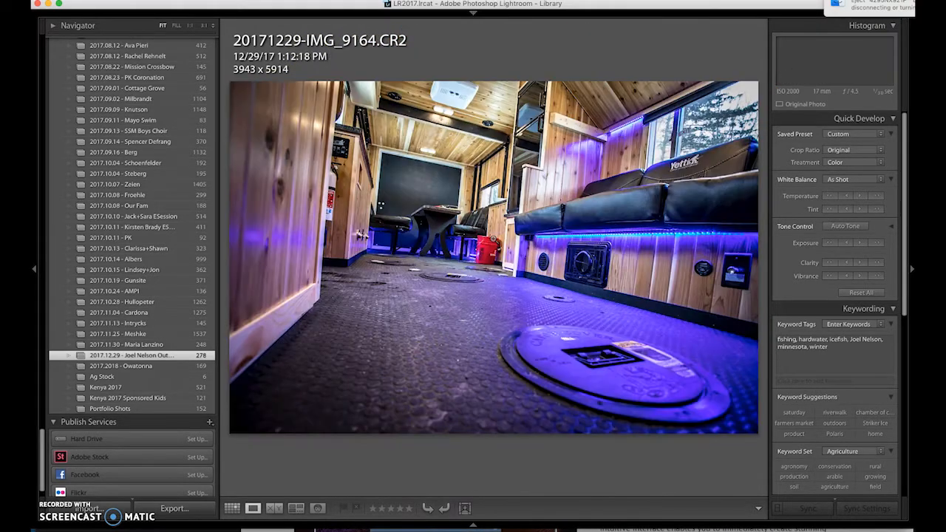
key("Right")
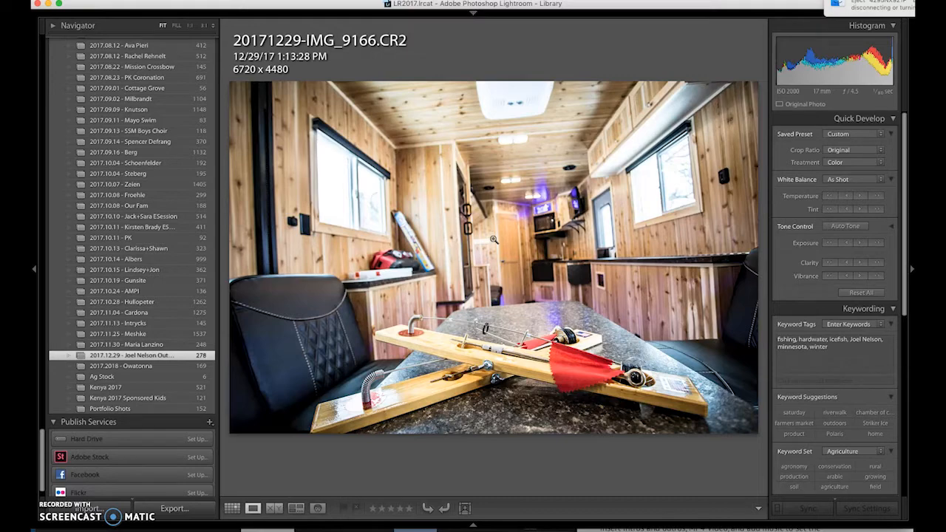
key("Right")
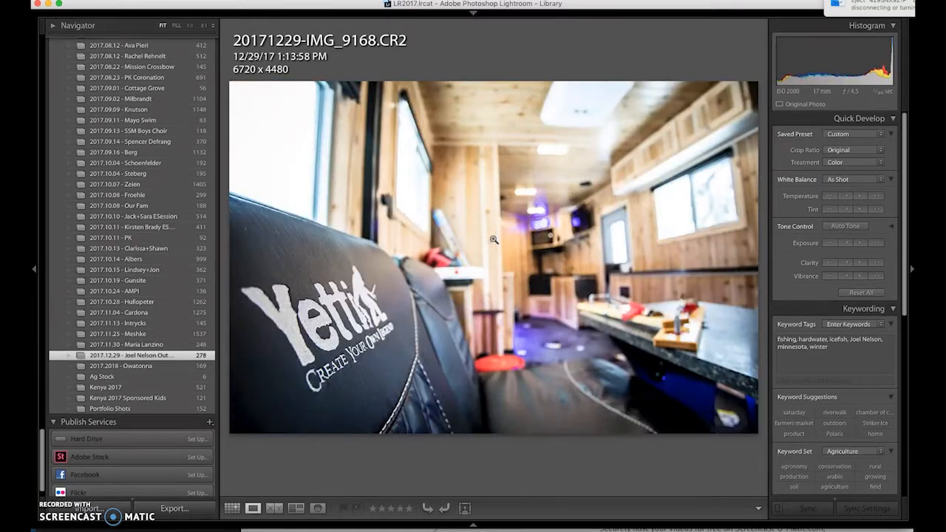
key("Right")
key("Left")
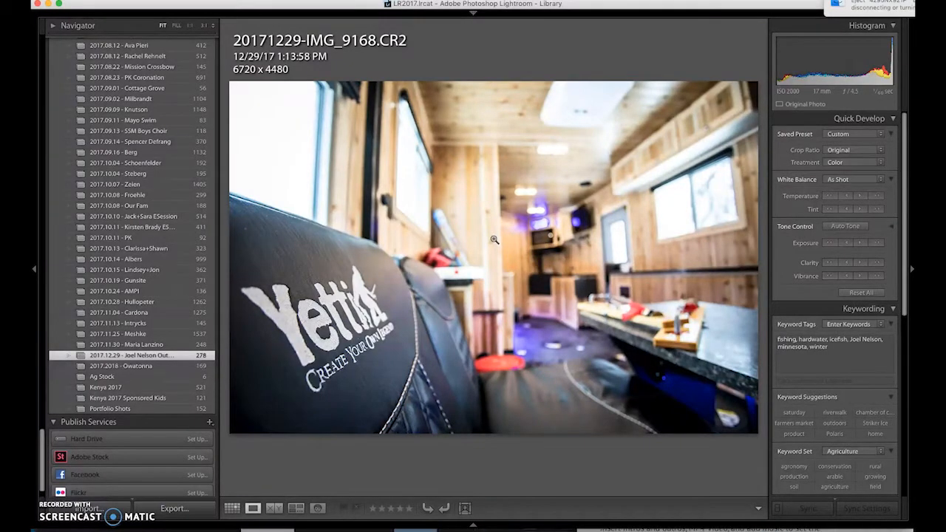
key("g")
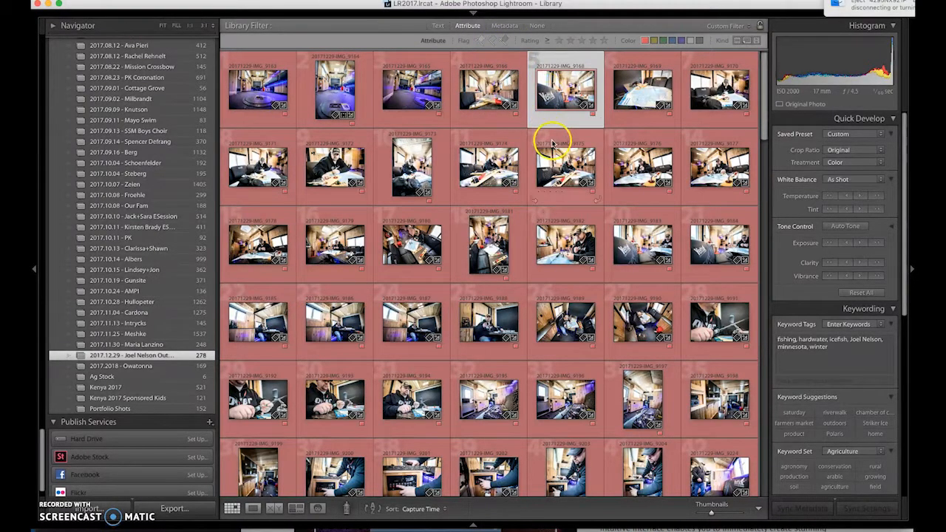
Step: Flag IMG_9168, IMG_9166 and IMG_9165 as rejected
key("x")
left_click(491, 101)
key("x")
left_click(403, 91)
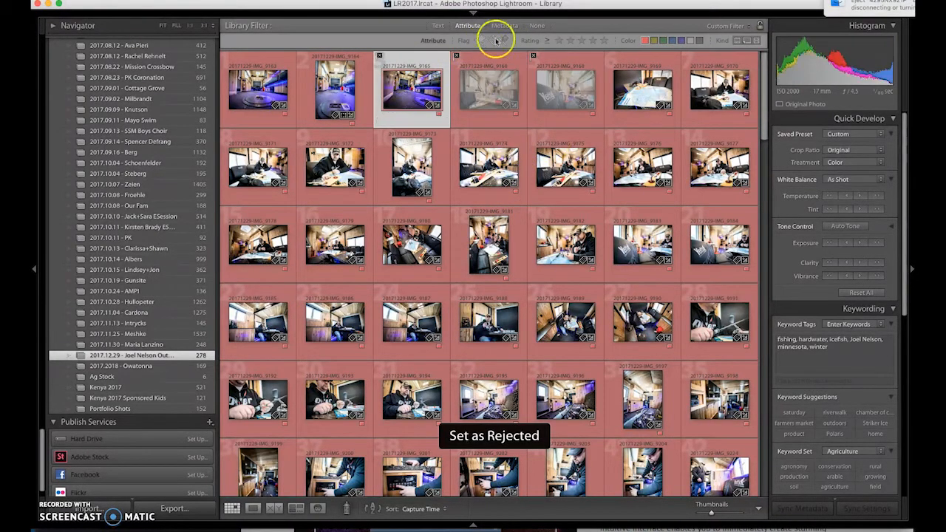
key("x")
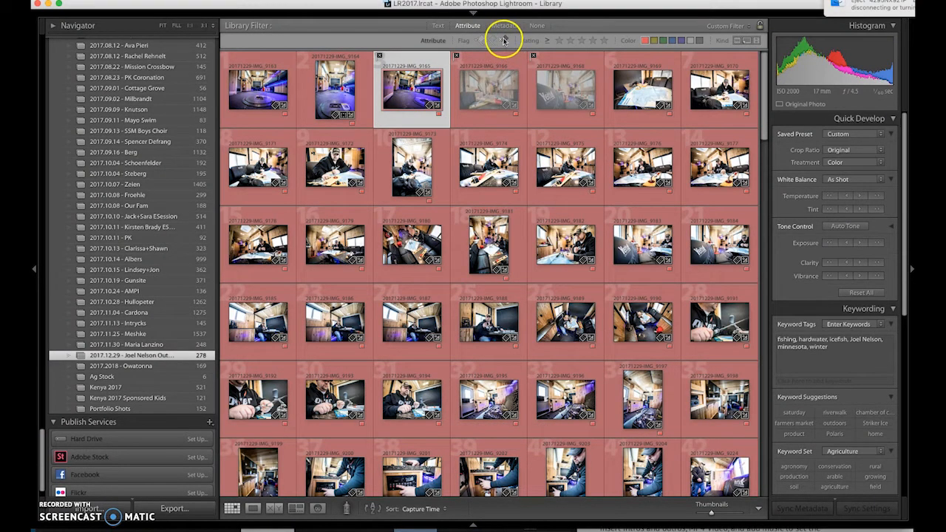
Step: Filter to rejected photos only and select all three
left_click(503, 40)
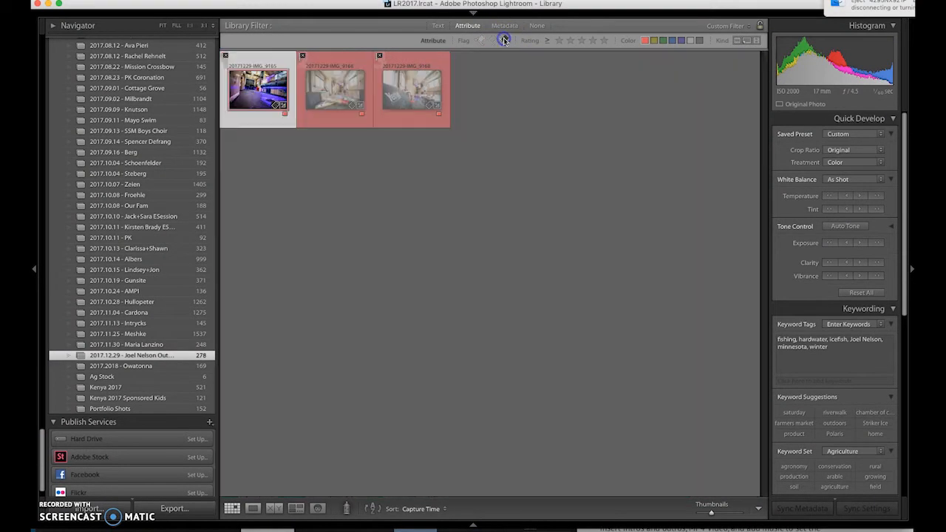
left_click(408, 96, "shift")
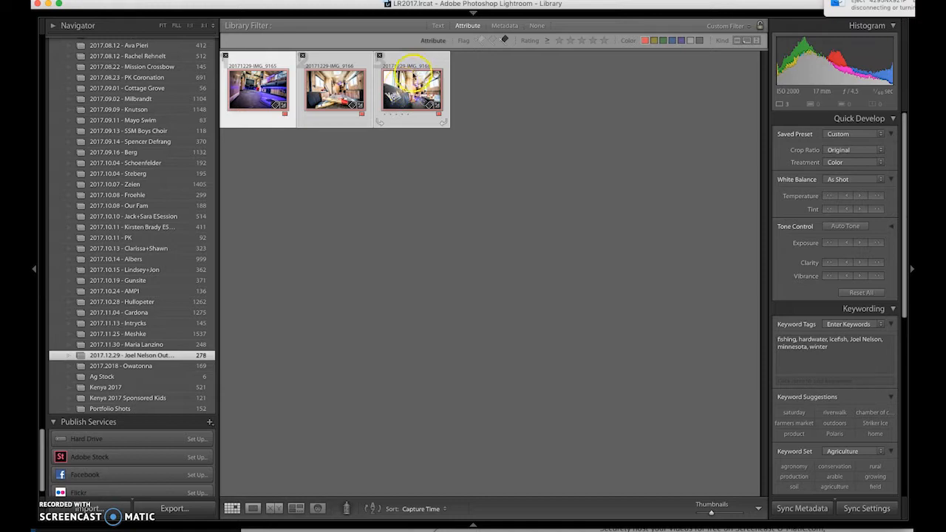
key("x")
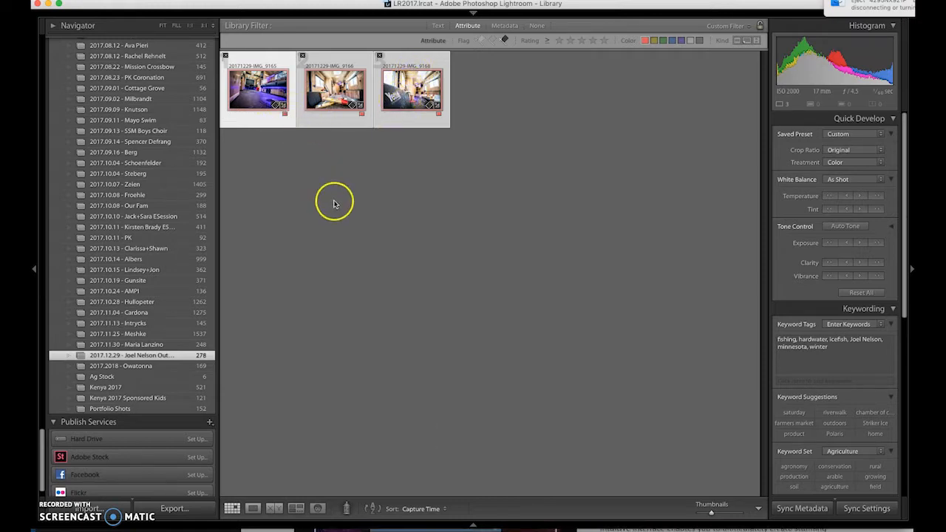
Step: Clear the reject flags and filter to photos rated one star or higher
key("u")
left_click(508, 40)
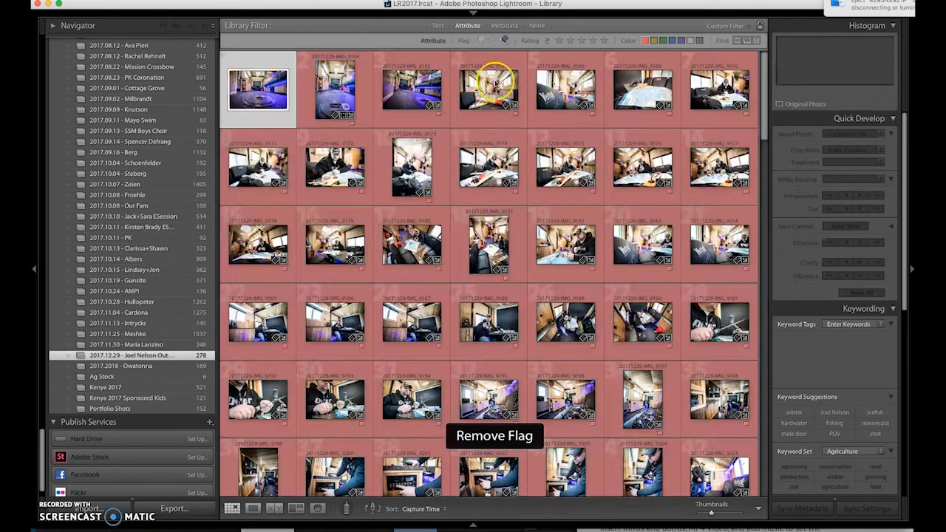
key("6")
left_click(560, 42)
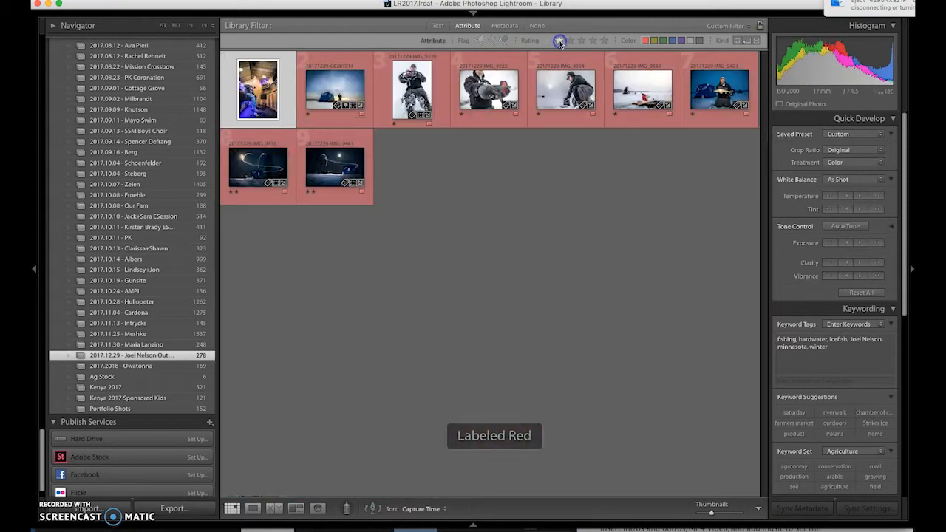
left_click(432, 189)
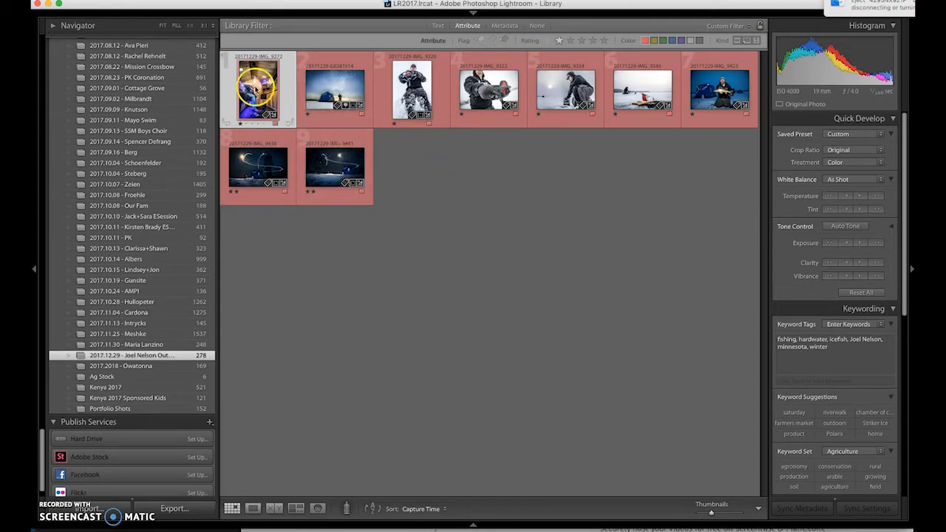
Step: Step through the starred picks full size from IMG_9272, then return to Grid
double_click(257, 87)
key("Right")
key("Right")
key("Right")
key("Right")
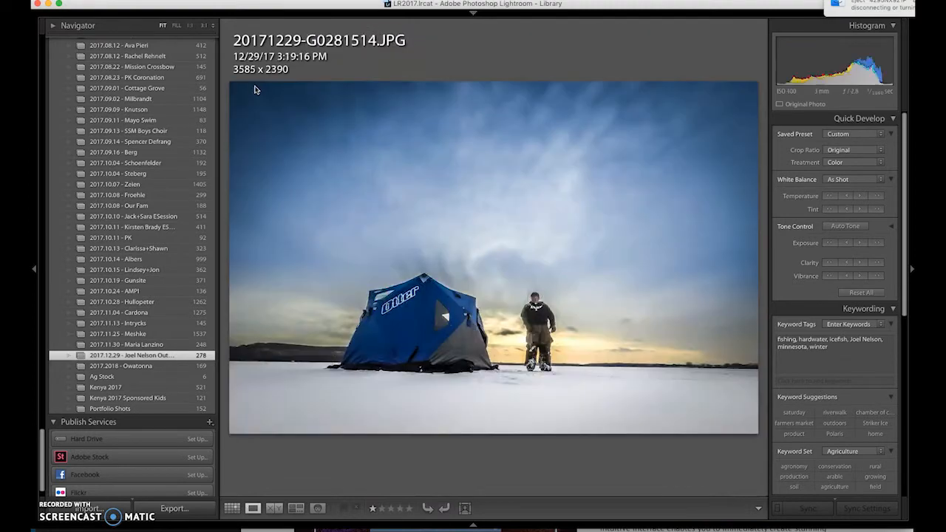
key("Right")
key("Right")
key("Right")
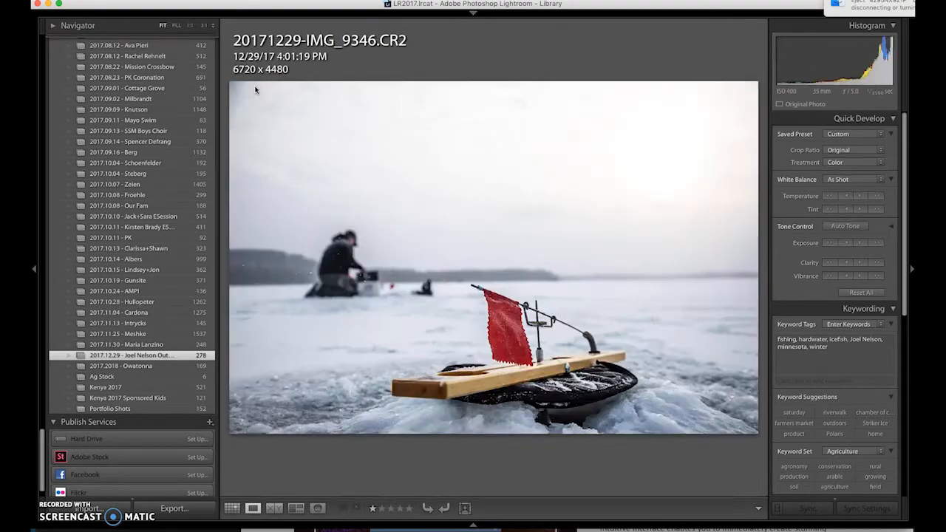
key("Right")
key("Right")
key("Right")
key("Right")
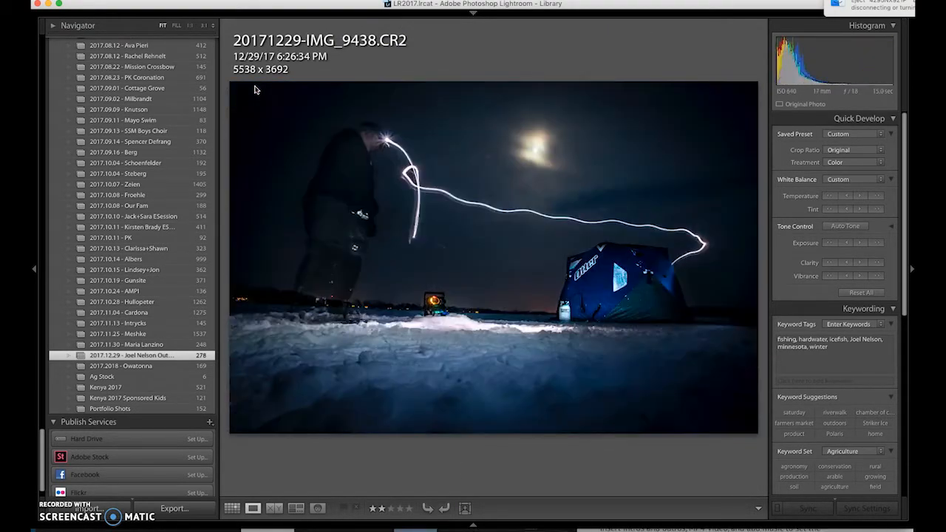
key("Right")
key("Right")
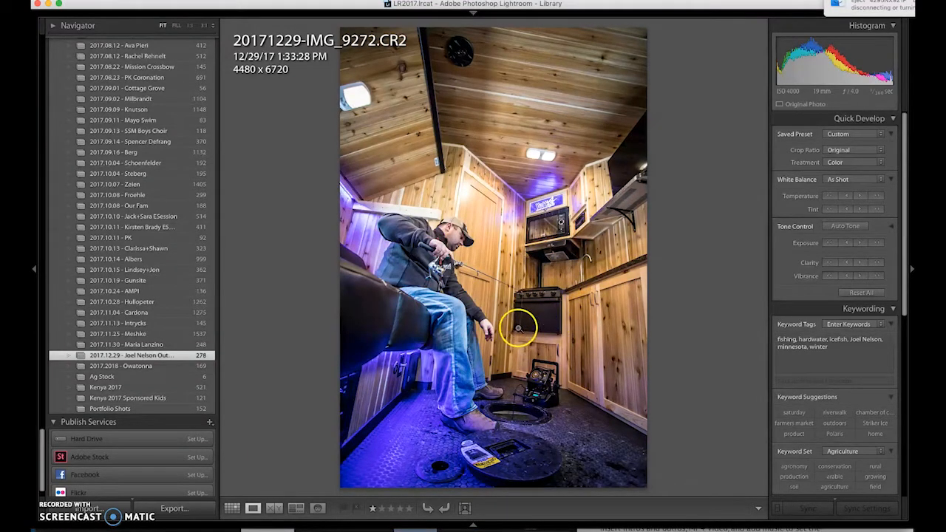
key("g")
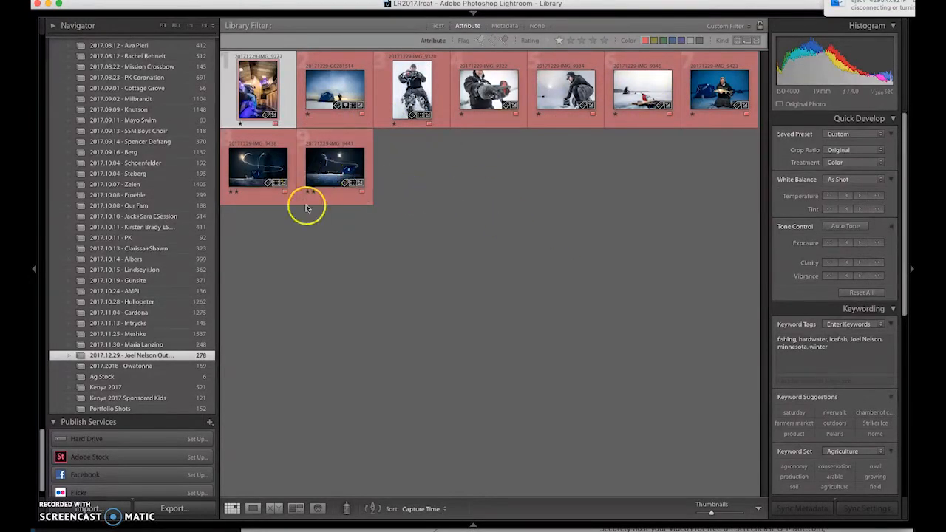
Step: Turn off the star rating filter to show all red-labelled photos
left_click(560, 40)
key("6")
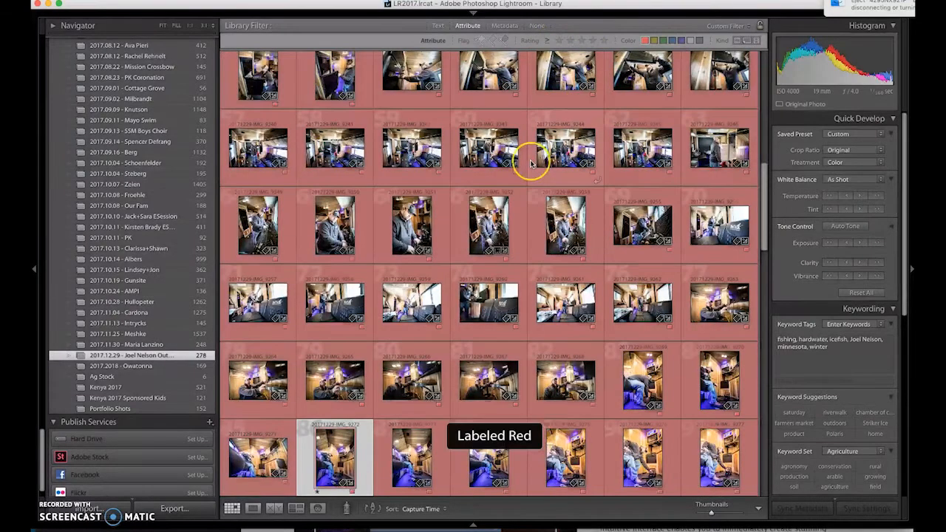
scroll(531, 159, "up", 10)
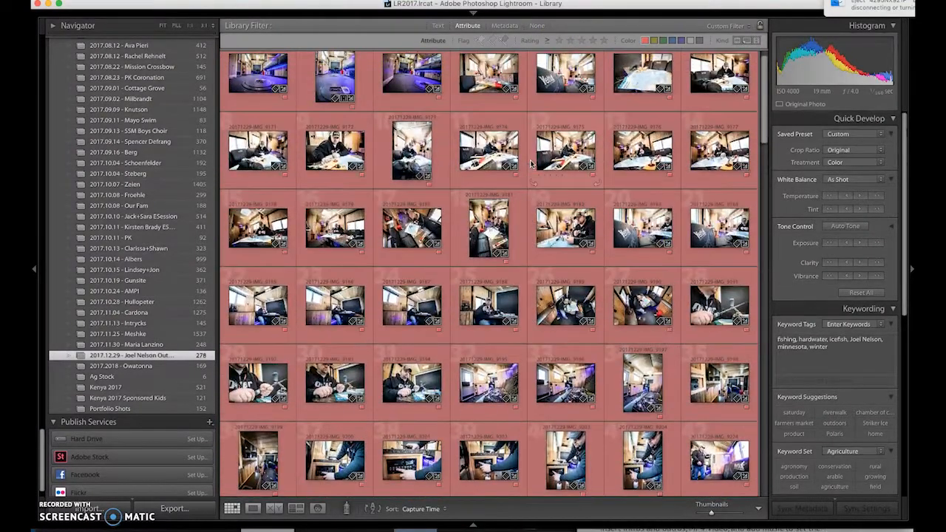
left_click_drag(531, 163, 494, 303)
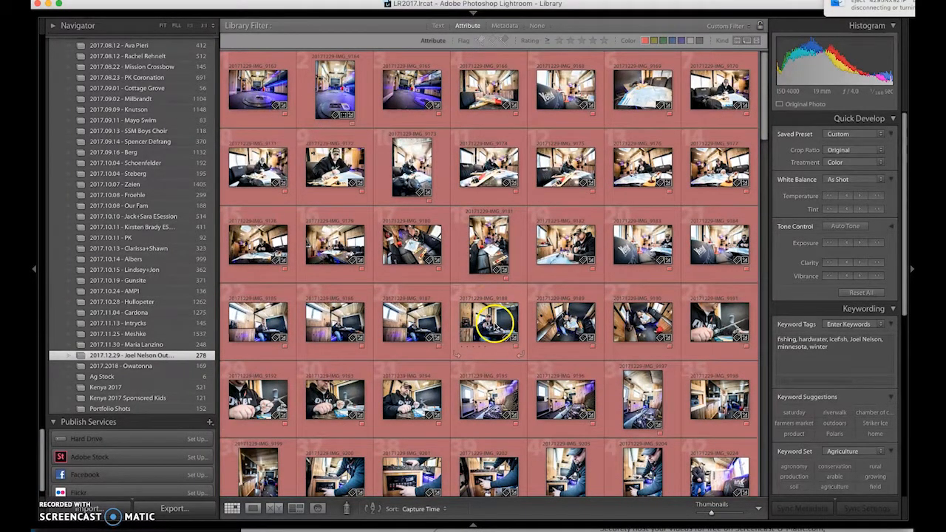
left_click_drag(488, 292, 492, 399)
Step: Select the series IMG_9240 through IMG_9246
scroll(492, 404, "down", 4)
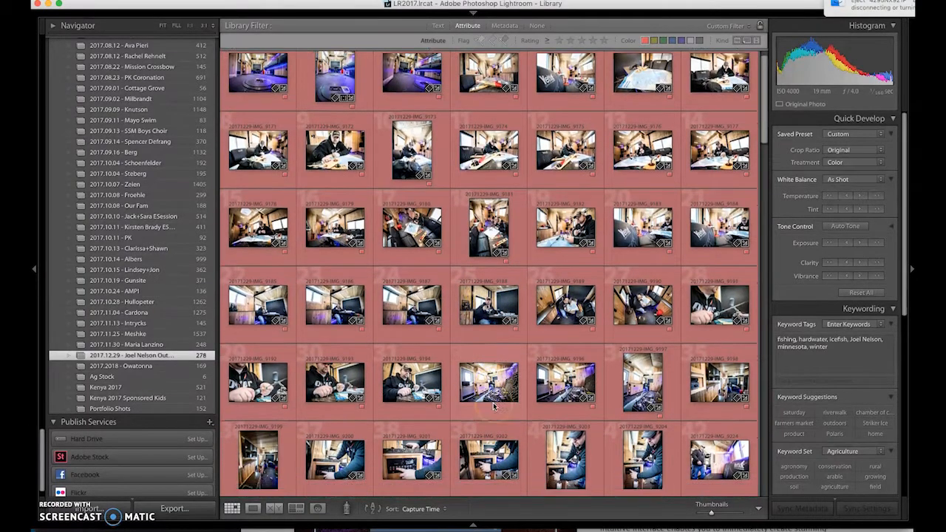
scroll(495, 367, "down", 2)
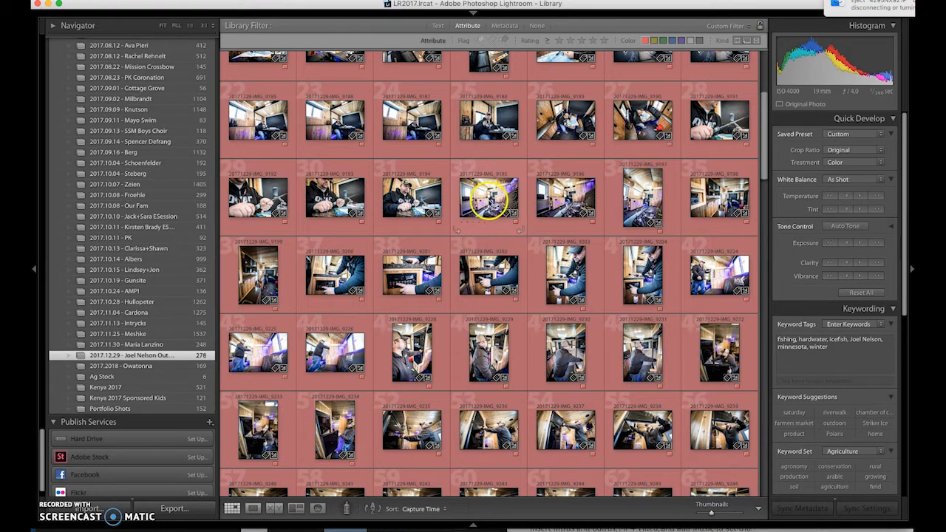
scroll(493, 200, "down", 1)
scroll(493, 199, "down", 5)
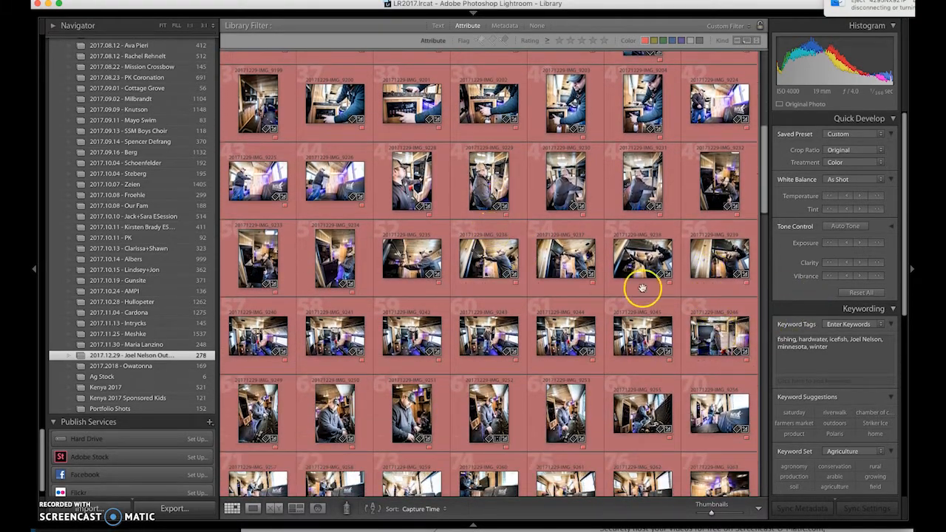
scroll(501, 322, "down", 2)
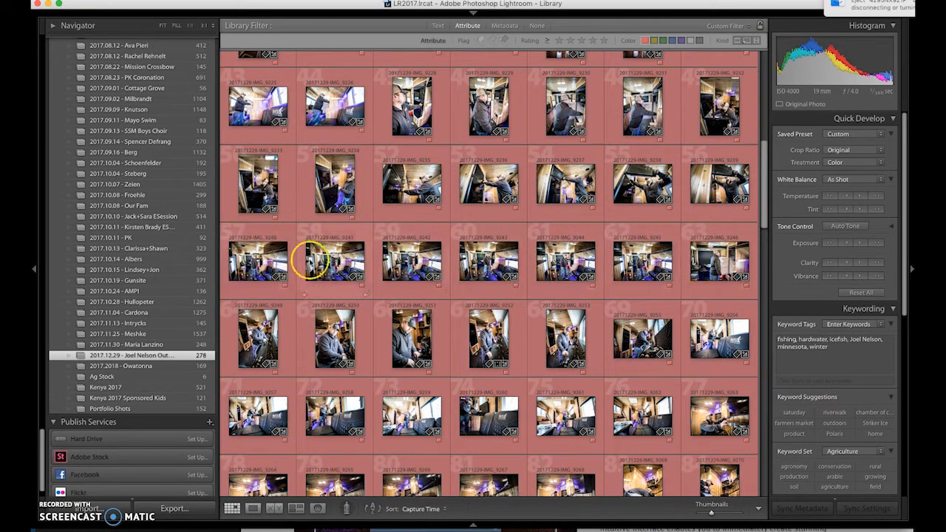
left_click(257, 260)
left_click(709, 263, "shift")
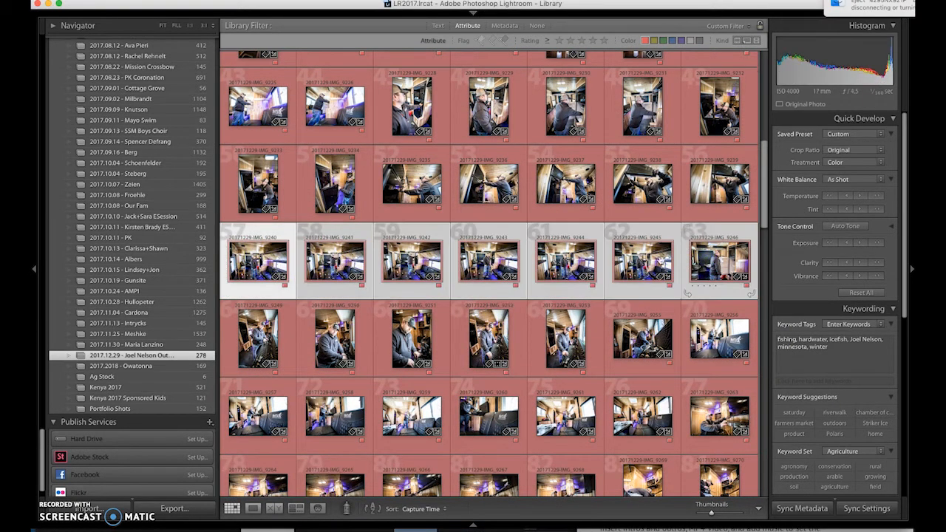
Step: Open IMG_9240 in Develop, showing Exposure +0.30, Highlights -55, Clarity +73
double_click(258, 260)
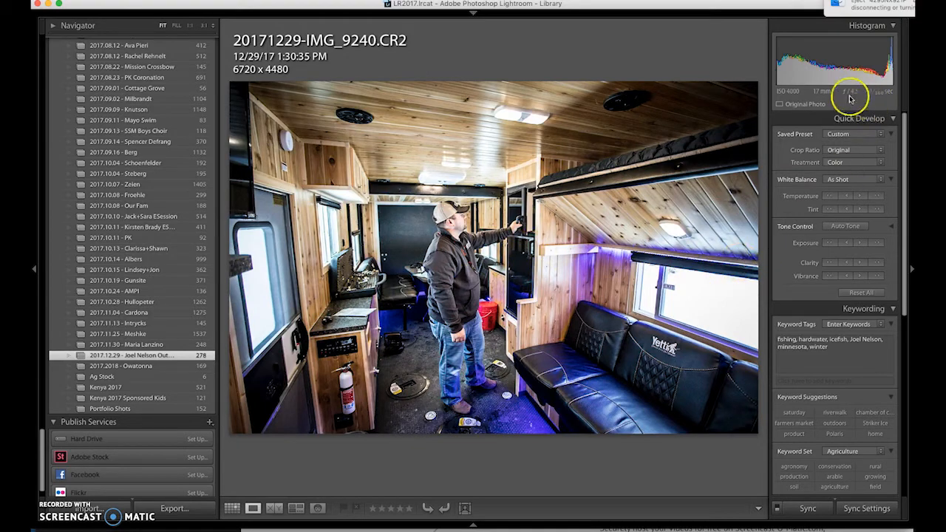
key("d")
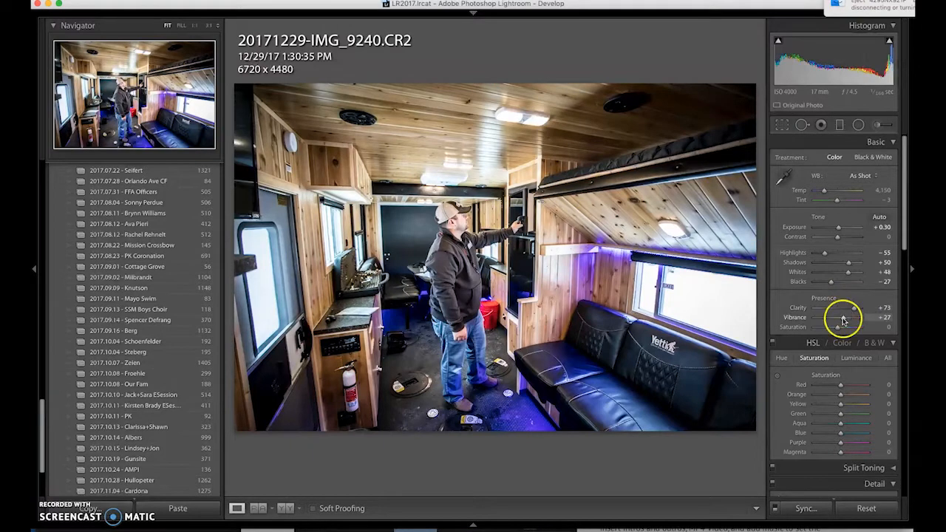
Step: Check IMG_9240's −15 post-crop vignetting amount in Effects, then return to the Library grid
scroll(846, 321, "down", 15)
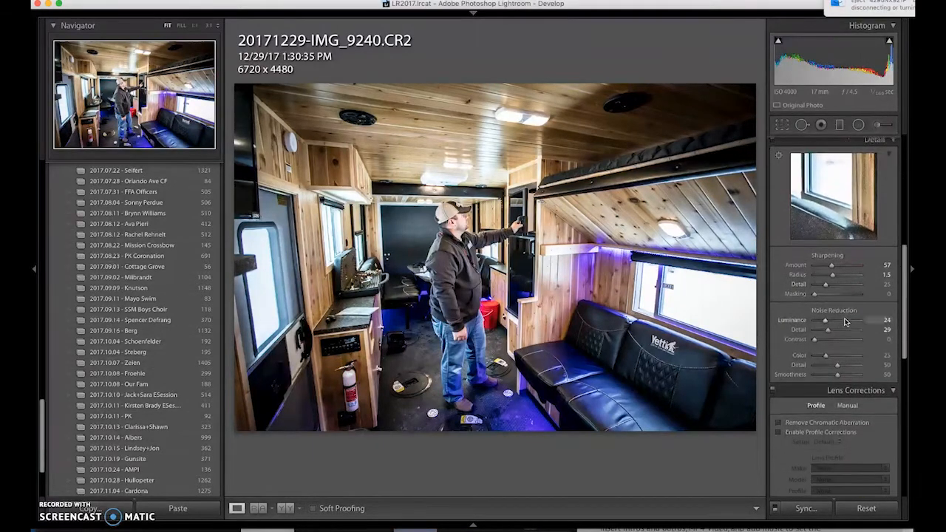
left_click(835, 406)
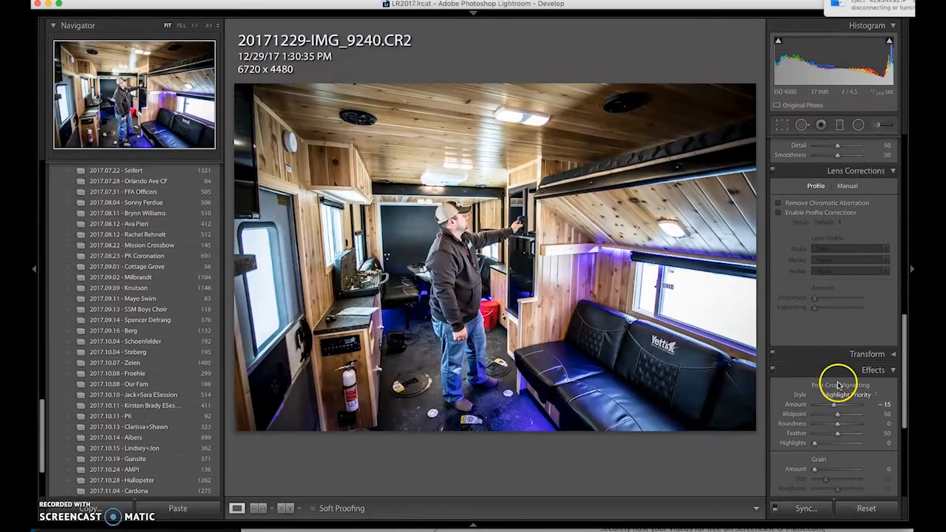
scroll(840, 366, "up", 15)
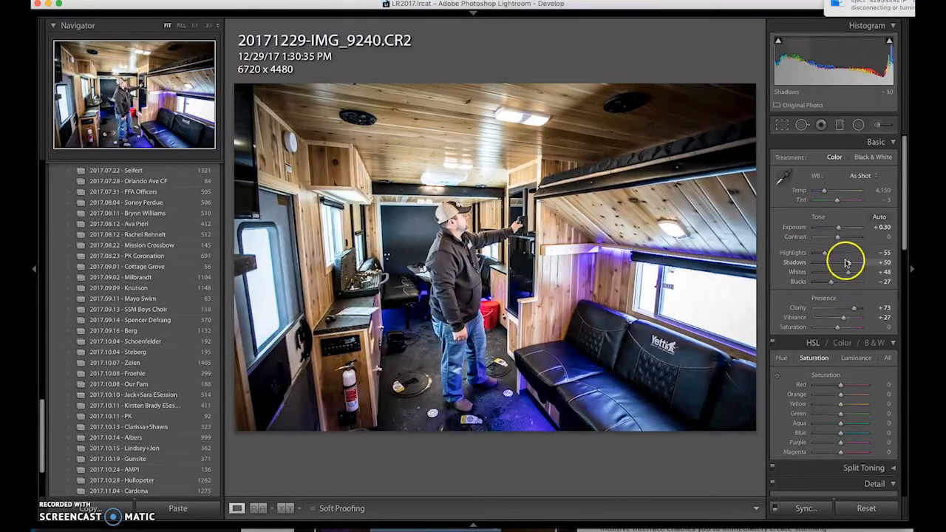
key("g")
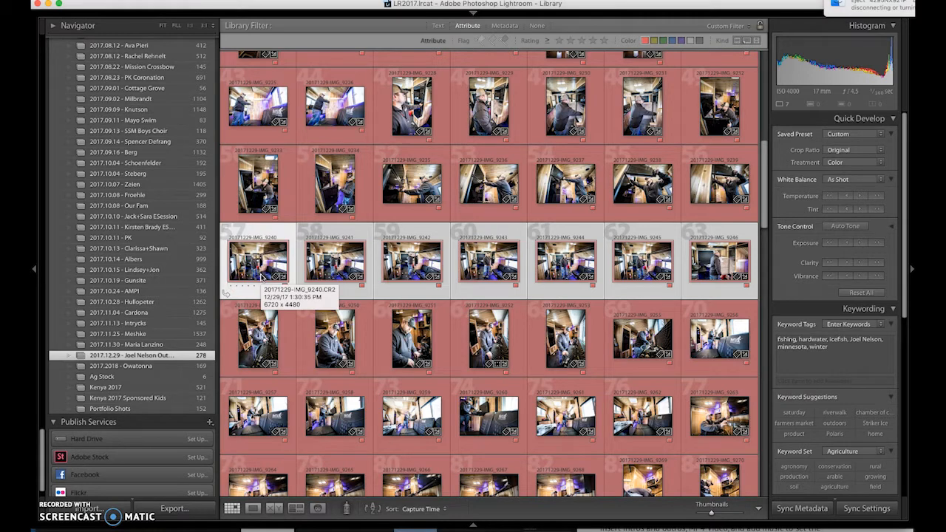
Step: Synchronize IMG_9240's develop settings onto IMG_9241–IMG_9246, excluding local adjustments, spot removal and crop
key("super+shift+s")
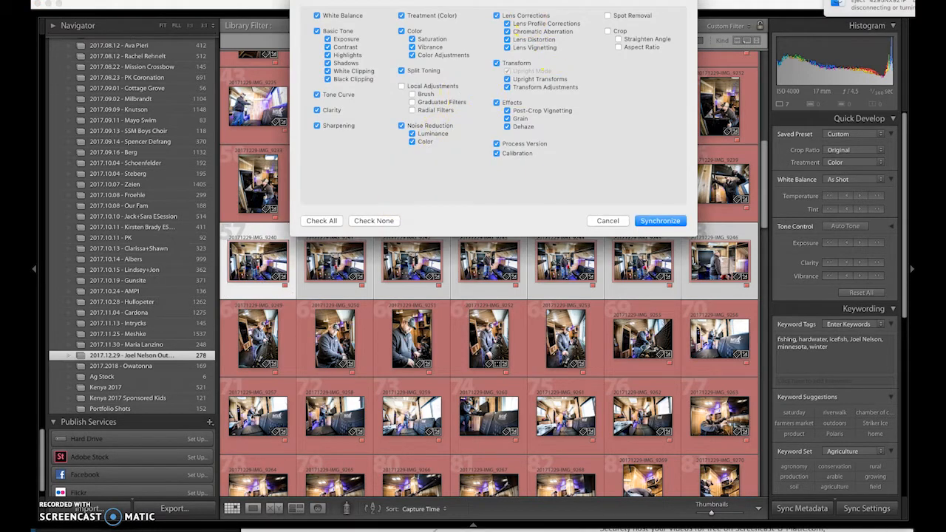
left_click_drag(529, 0, 527, 11)
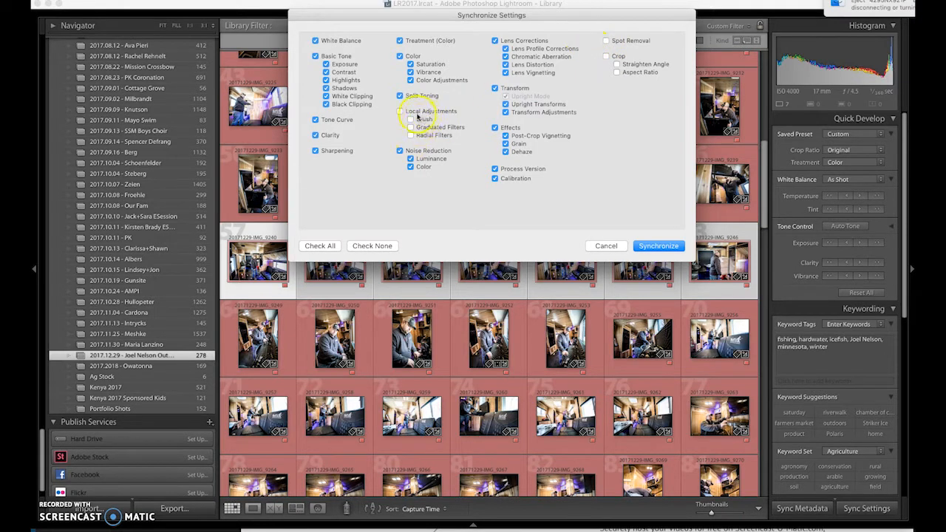
left_click(658, 245)
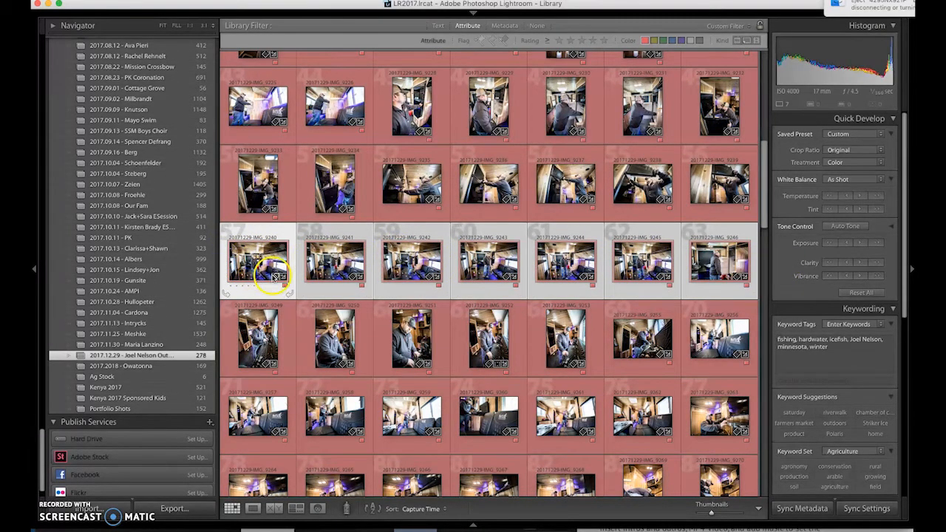
scroll(273, 278, "down", 1)
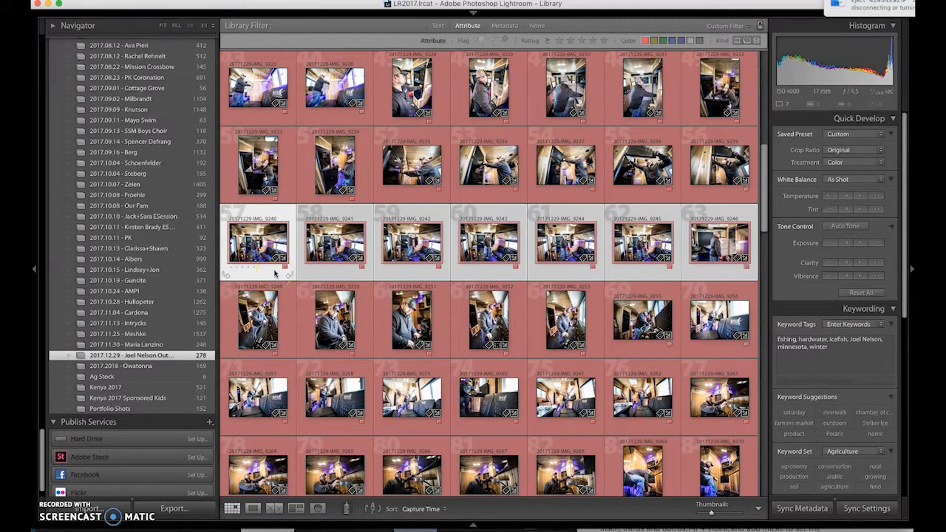
Step: Select the snowy ice-auger series IMG_9311 through IMG_9320 in the grid
left_click(278, 256)
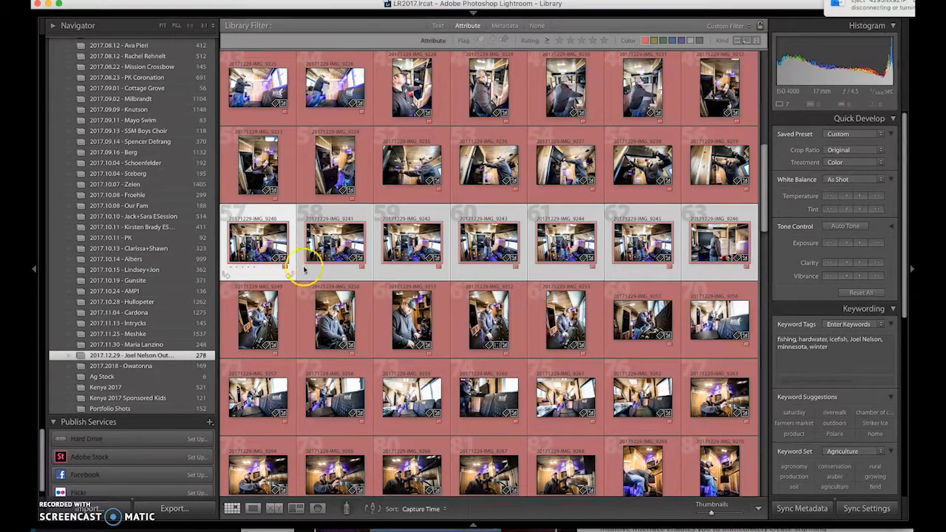
scroll(281, 259, "down", 10)
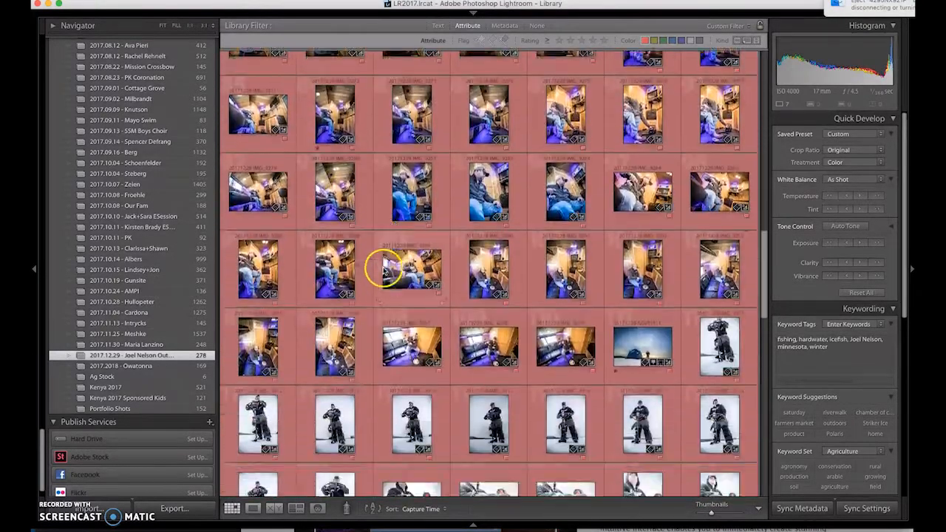
scroll(382, 270, "down", 2)
key("minus")
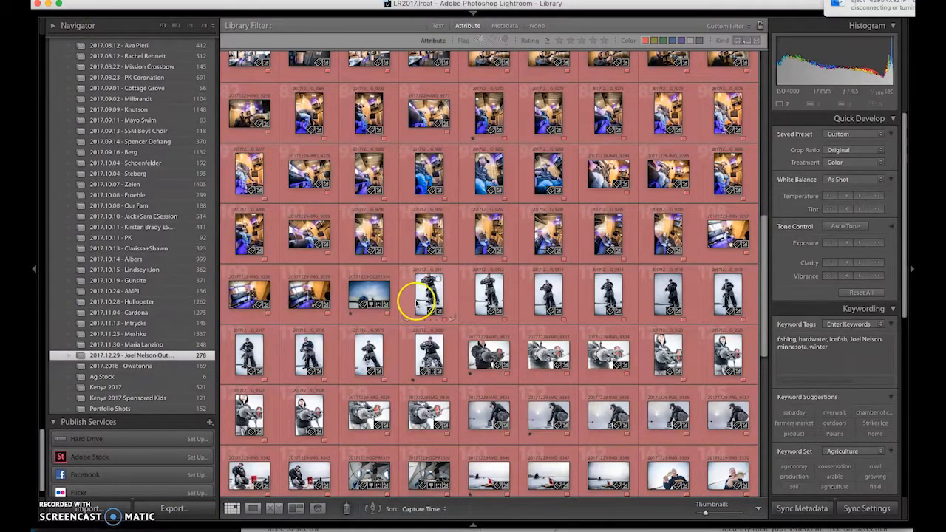
scroll(489, 303, "down", 2)
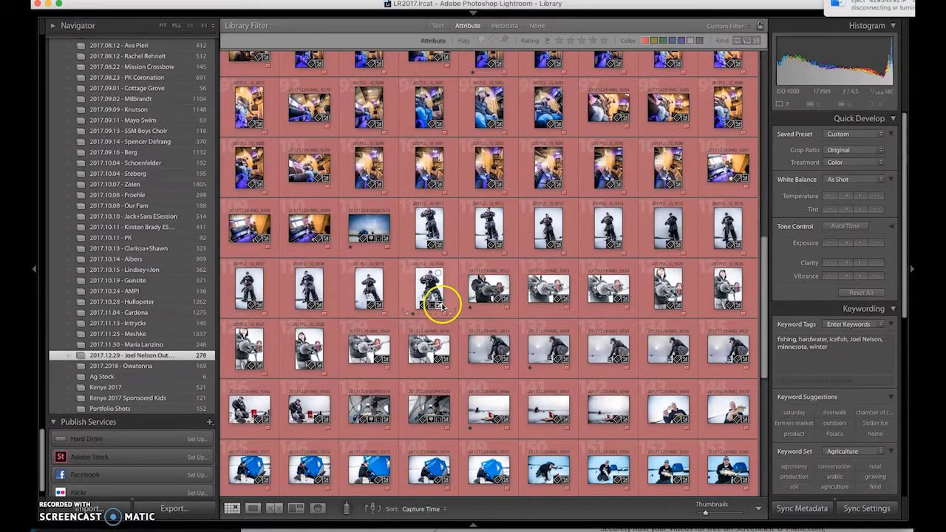
left_click(425, 223)
left_click(429, 290, "shift")
left_click(428, 274)
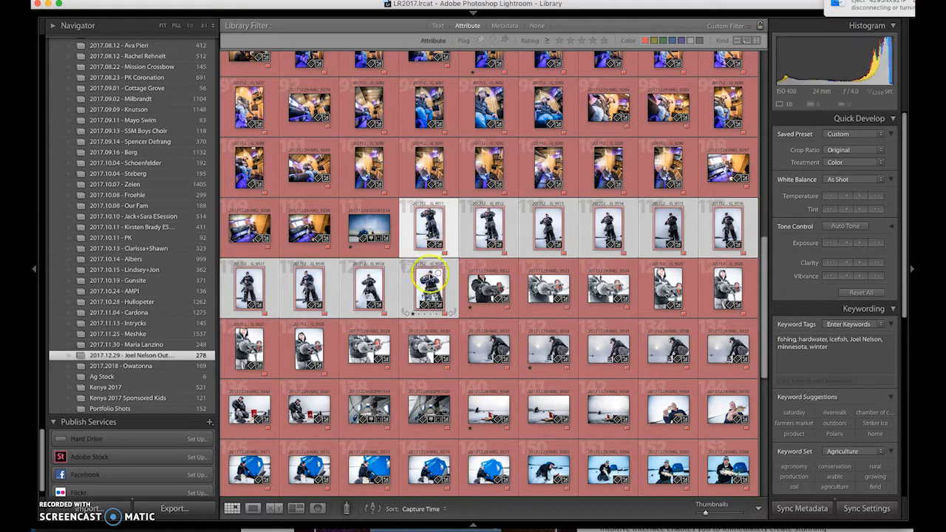
key("equal")
key("equal")
key("equal")
key("equal")
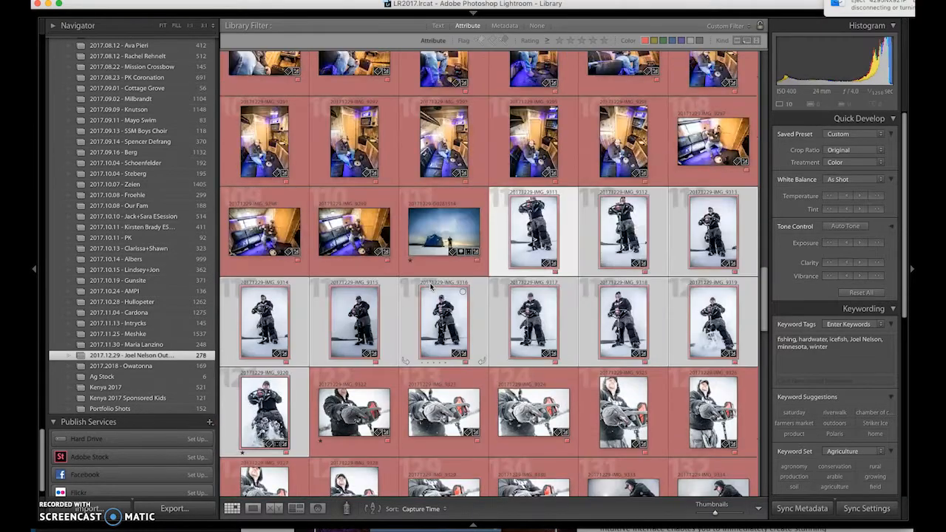
Step: Give IMG_9320 a one-star rating
scroll(459, 289, "down", 2)
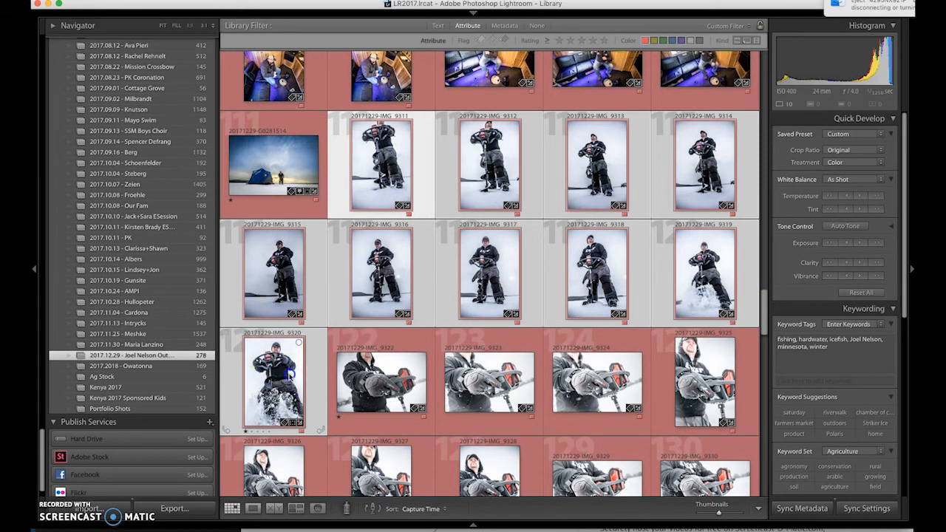
left_click(284, 385)
left_click(244, 432)
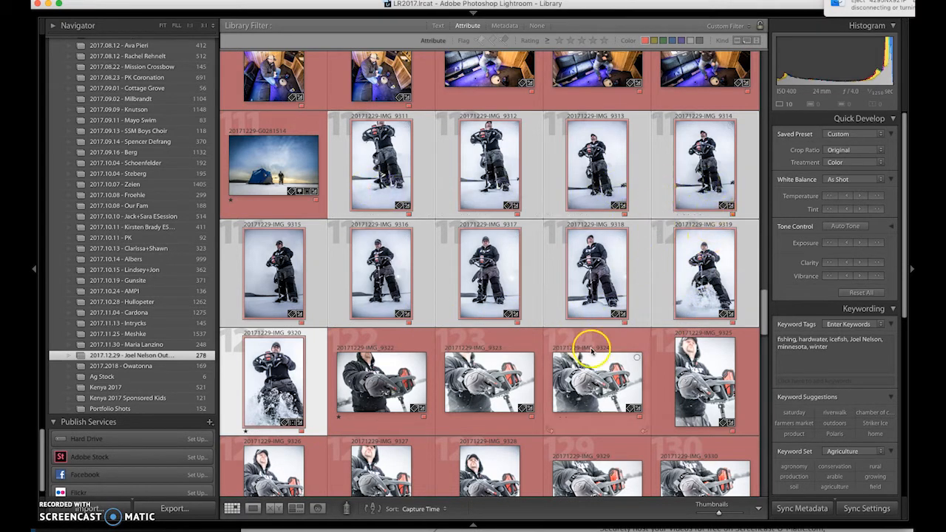
key("minus")
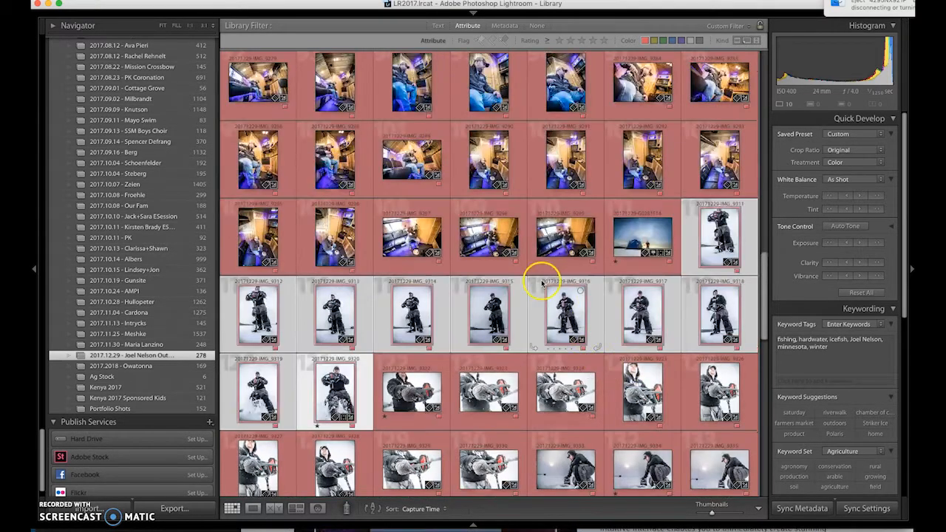
Step: Open IMG_9163 in Loupe view and step through the following stills to IMG_9171
scroll(533, 274, "up", 15)
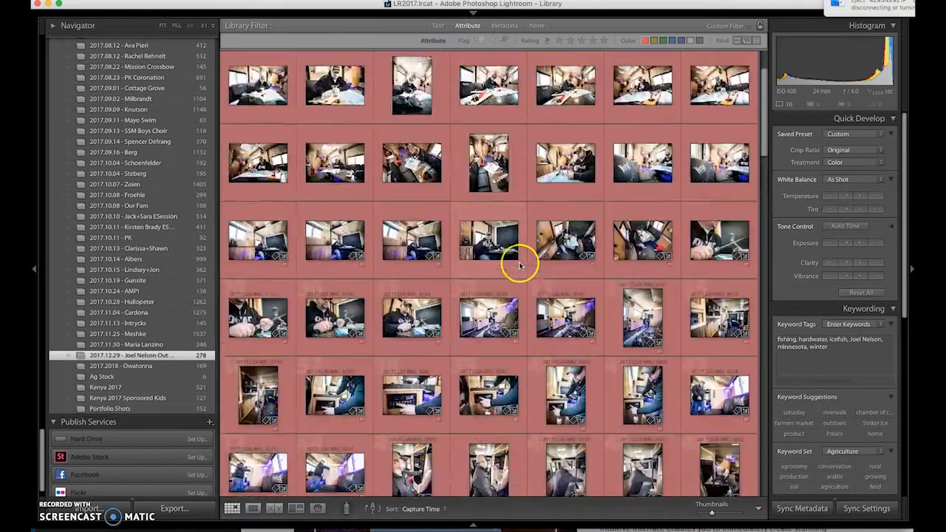
double_click(250, 86)
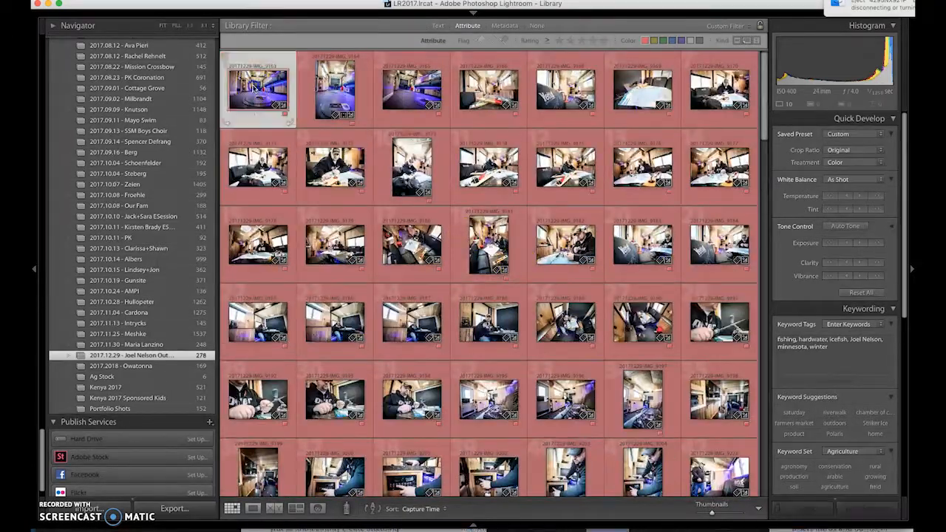
key("Right")
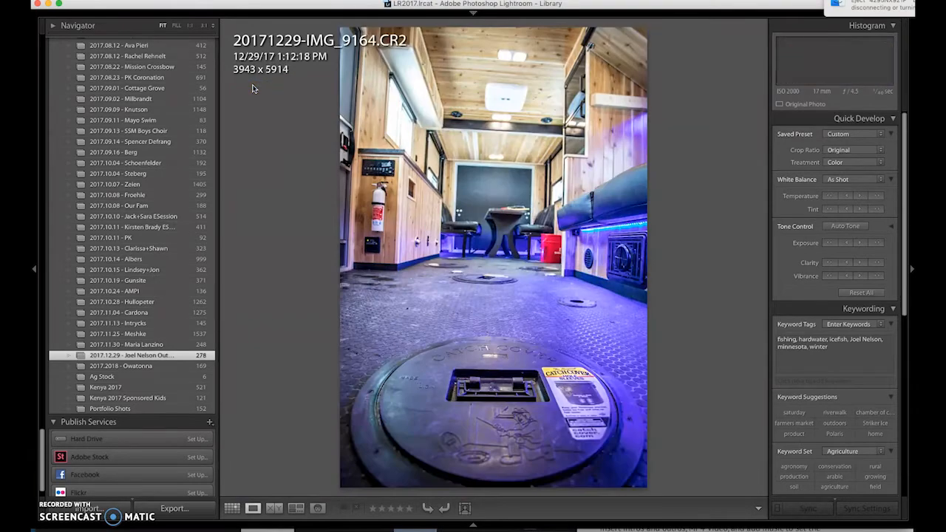
key("Right")
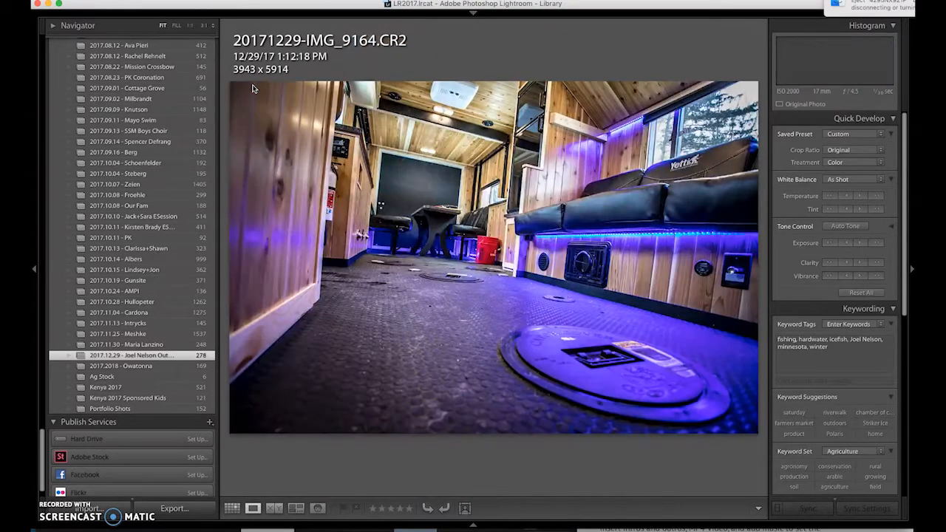
key("Right")
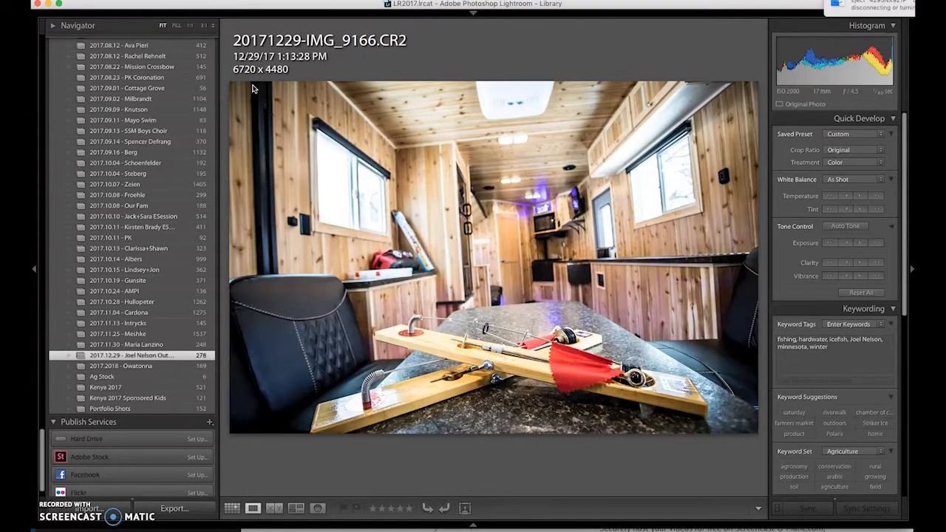
key("Right")
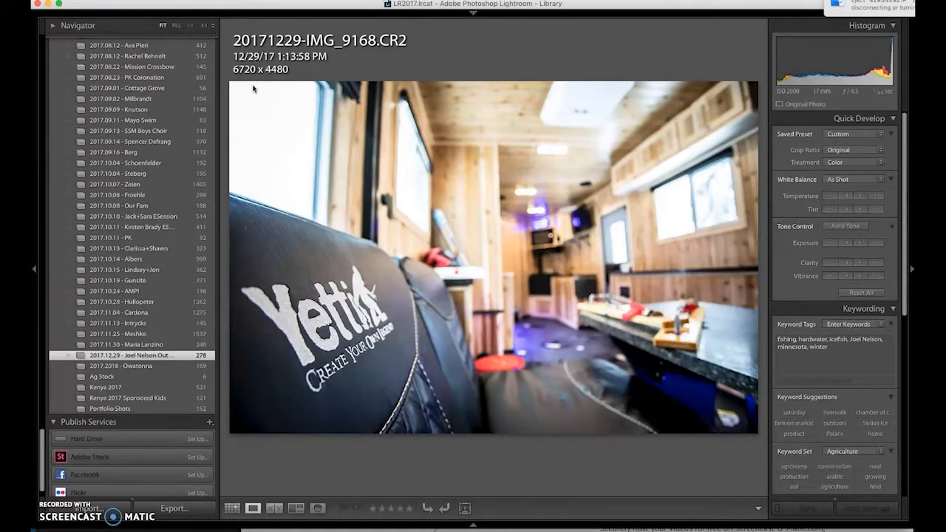
key("Right")
key("Right")
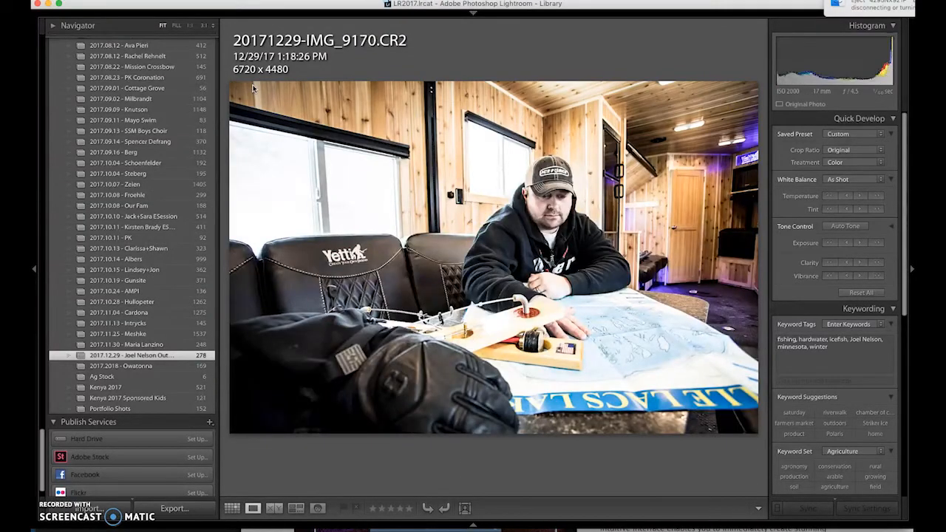
key("Right")
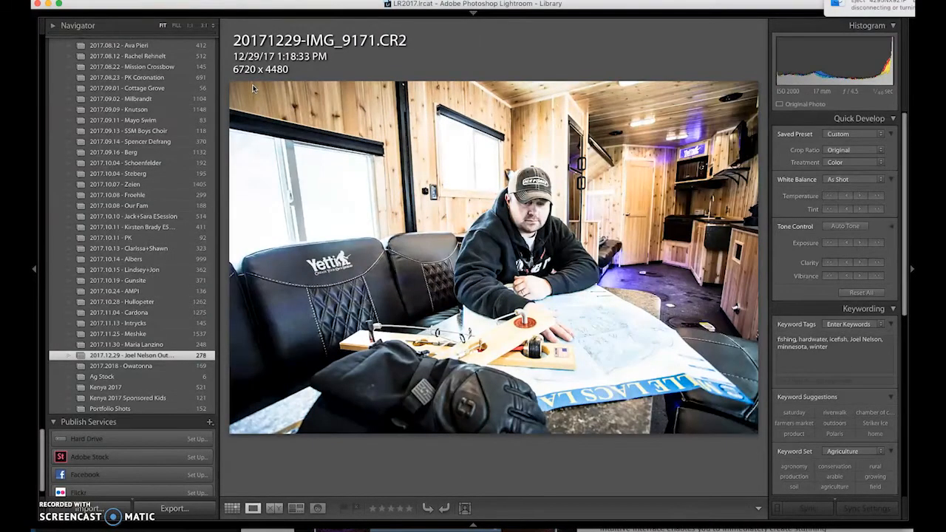
key("Right")
key("Right")
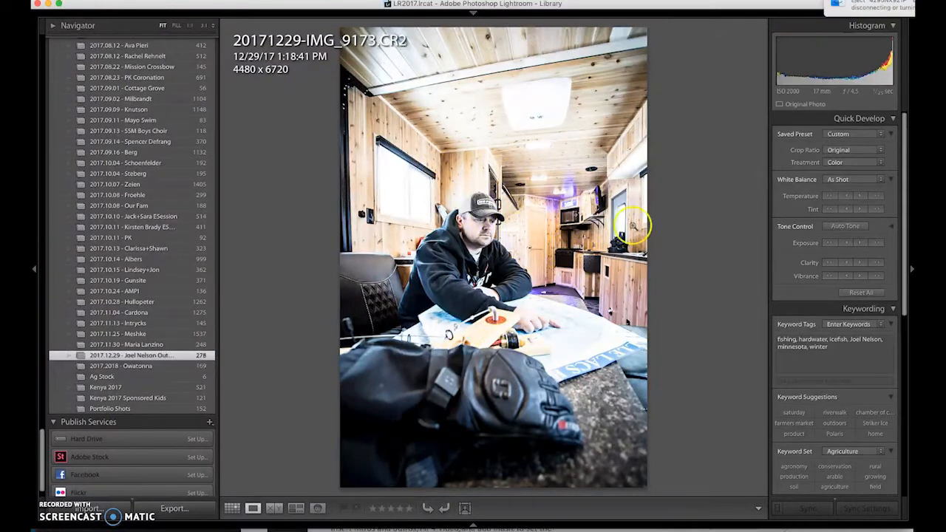
Step: In Develop, set IMG_9173's Highlights to -100 and Exposure to -0.05
key("d")
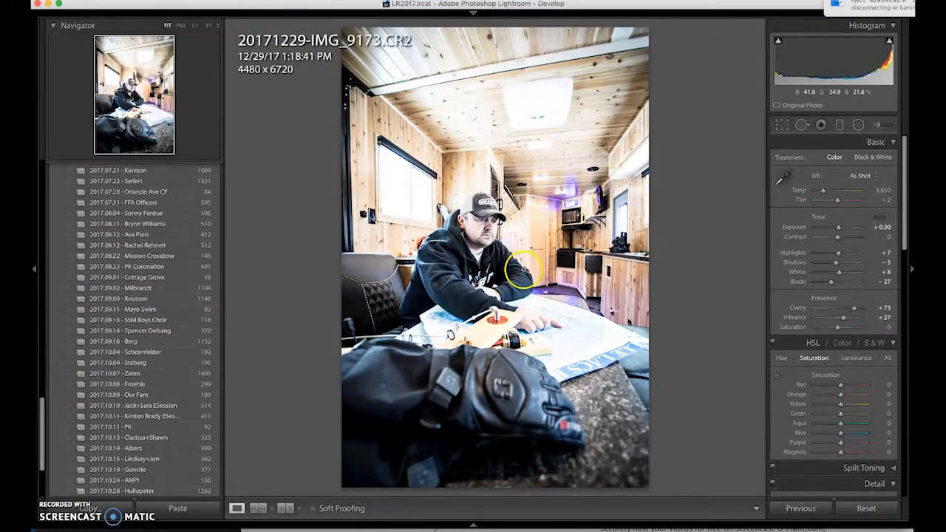
key("f")
key("f")
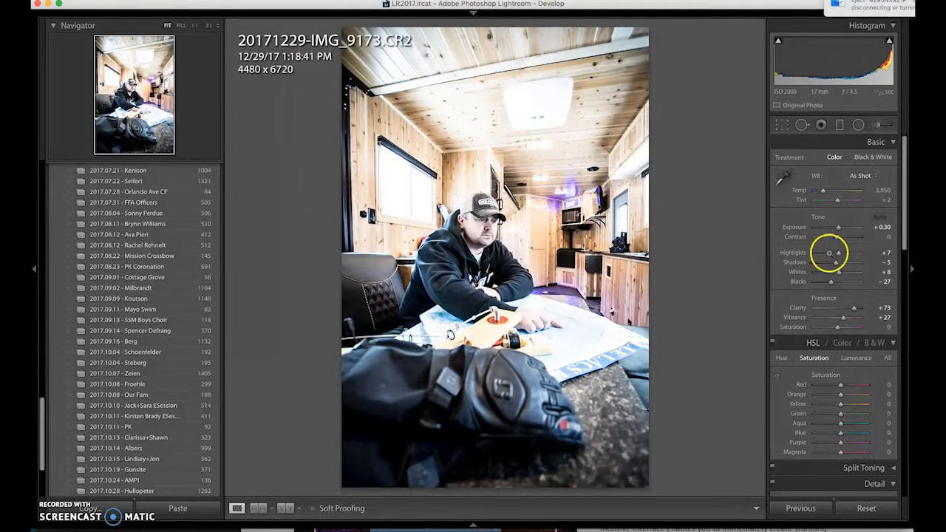
left_click_drag(819, 255, 815, 256)
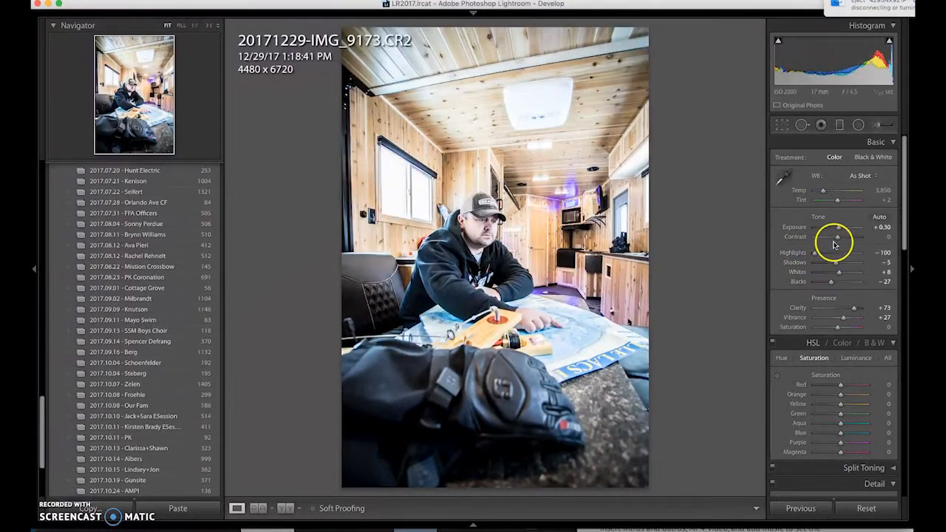
left_click_drag(840, 233, 840, 230)
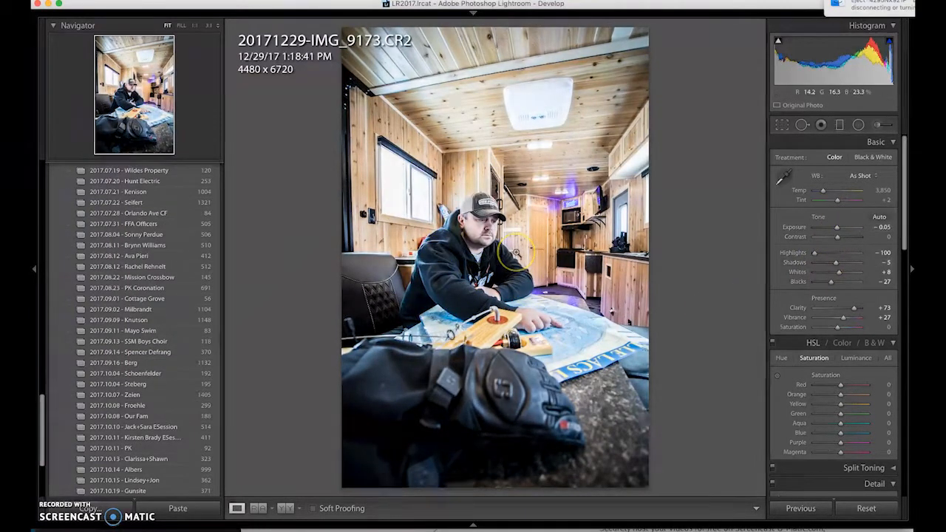
left_click(522, 288)
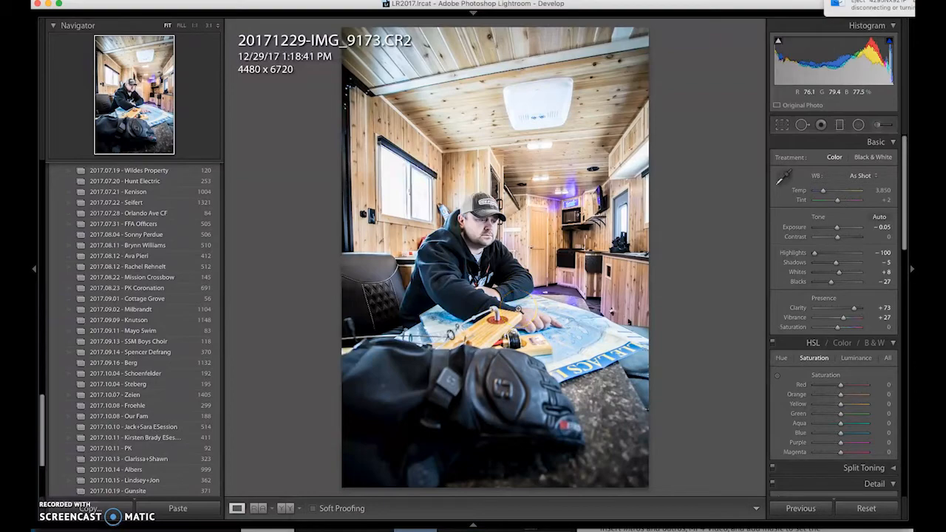
Step: Review the next photos from IMG_9175 through IMG_9180
key("Right")
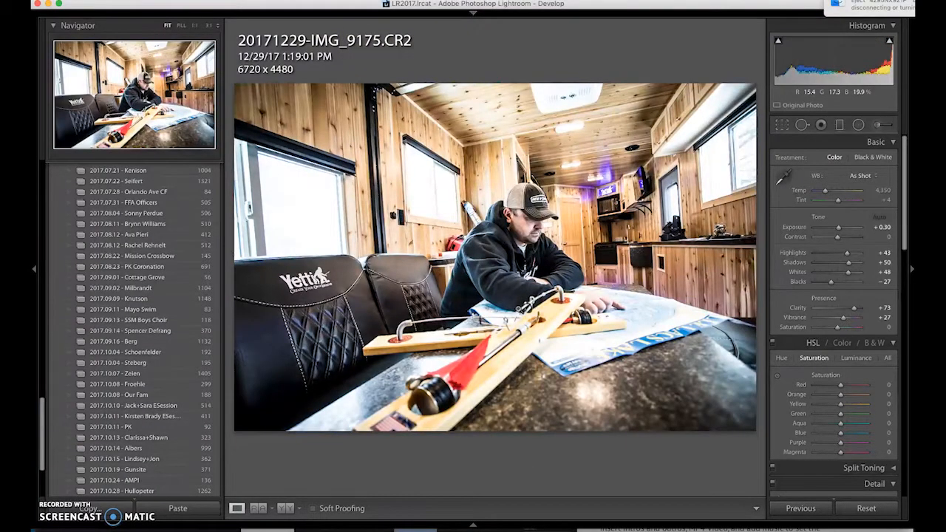
key("Right")
key("Right")
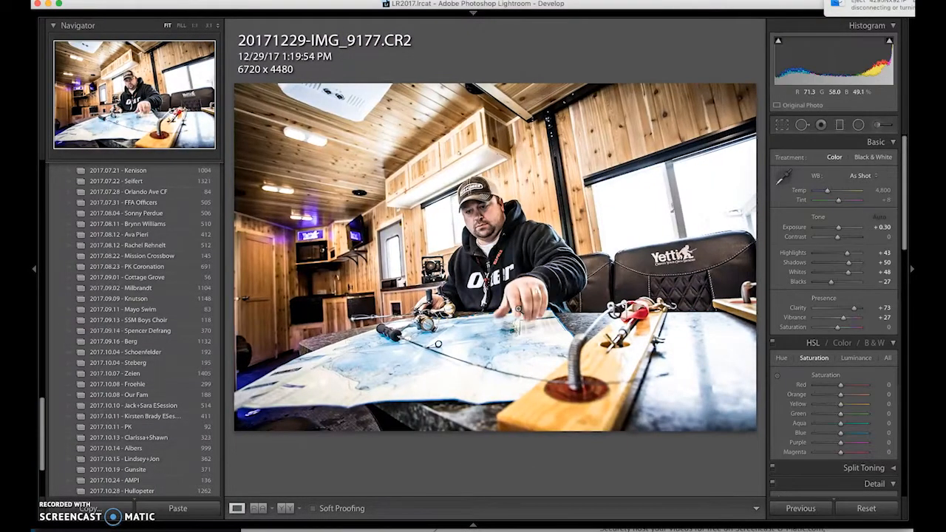
key("Right")
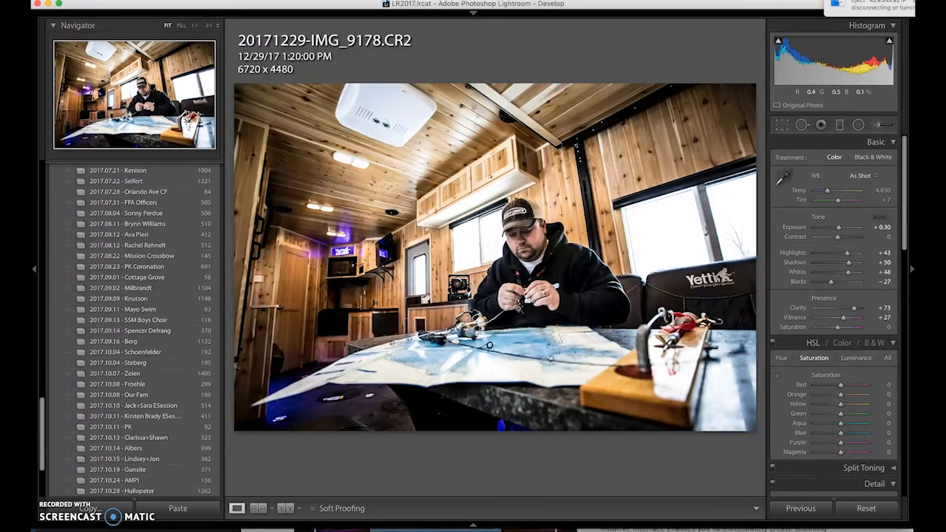
key("Right")
key("Right")
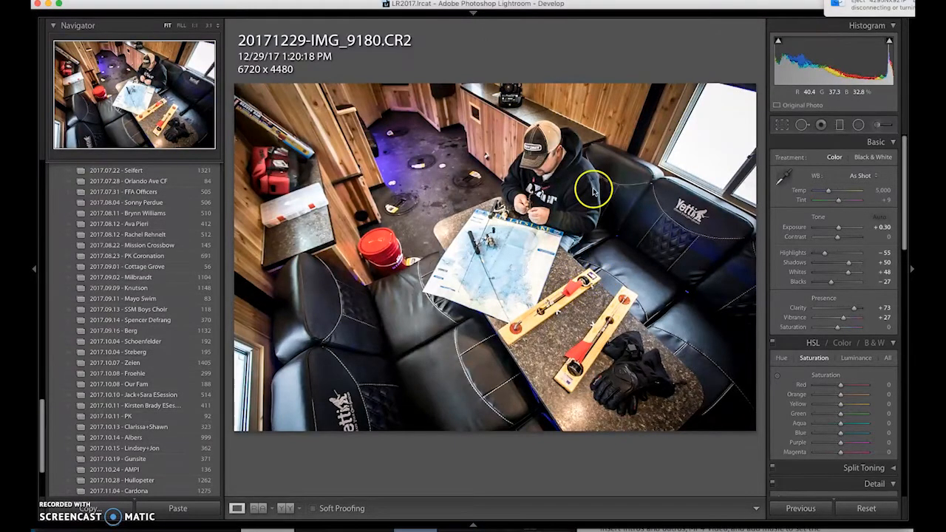
Step: Back in the Library grid, scroll through the shoot and select all thumbnails with Cmd+A
key("g")
scroll(528, 247, "down", 15)
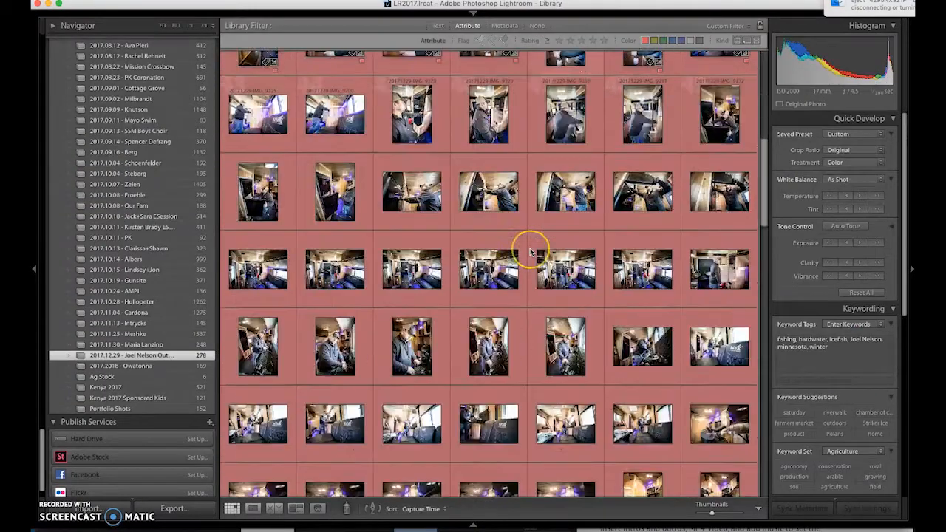
scroll(530, 252, "down", 10)
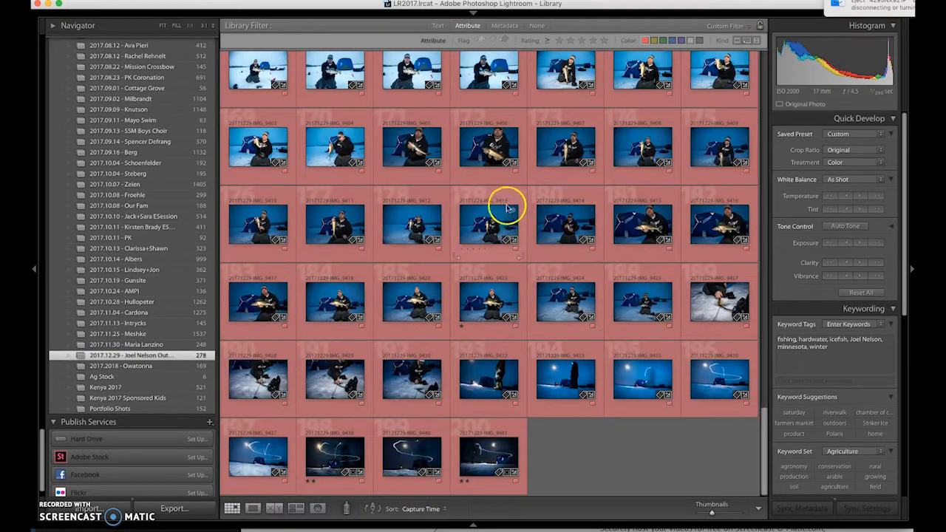
scroll(508, 210, "up", 15)
scroll(507, 208, "up", 5)
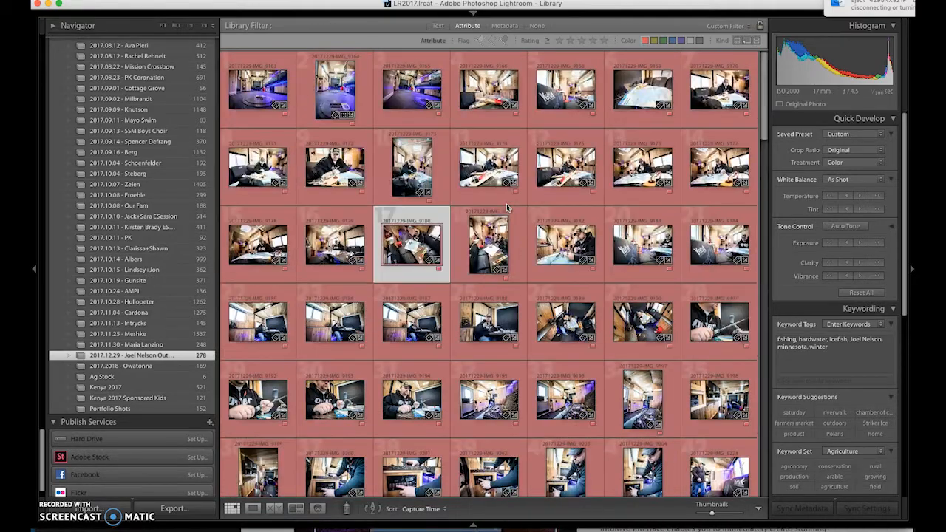
key("super+a")
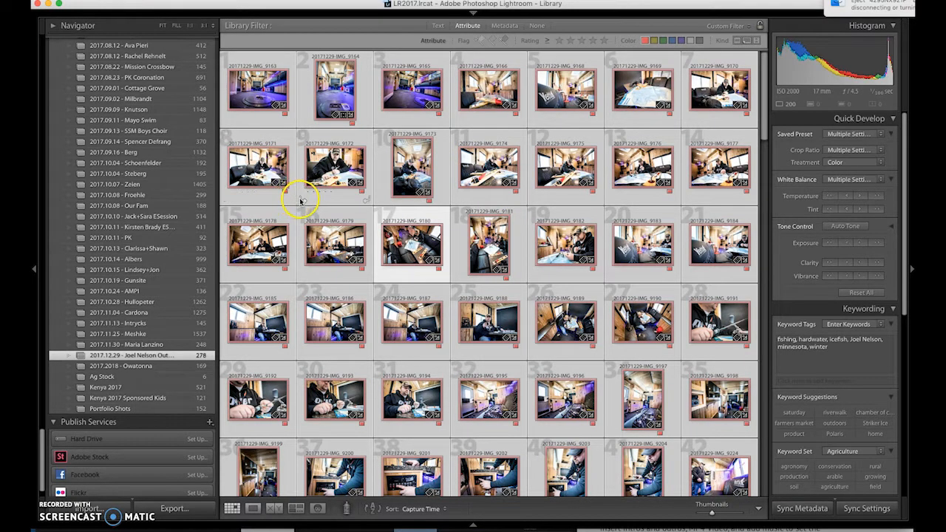
key("super+shift+e")
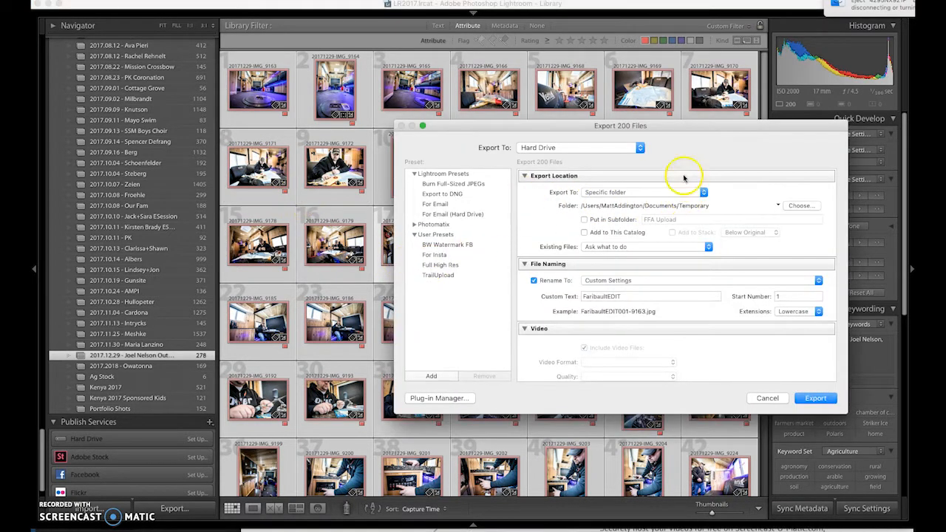
left_click_drag(660, 129, 621, 67)
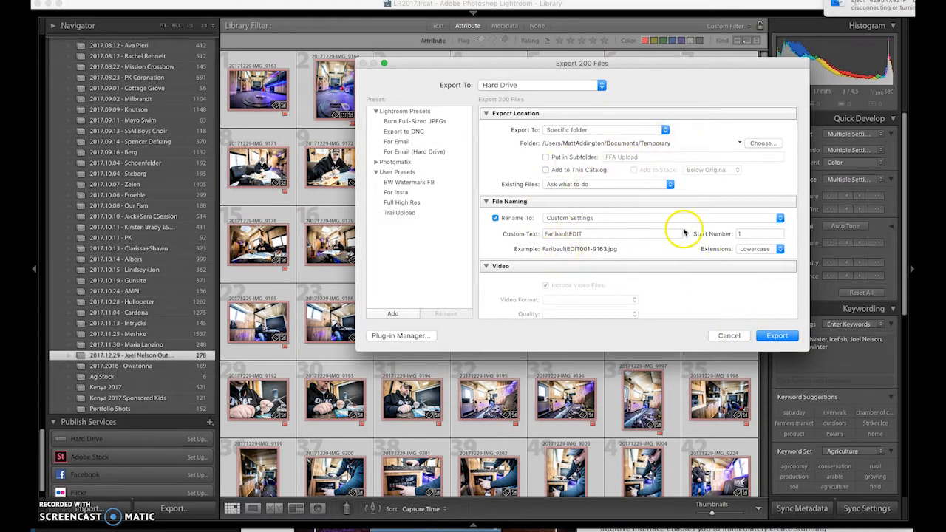
scroll(681, 234, "down", 10)
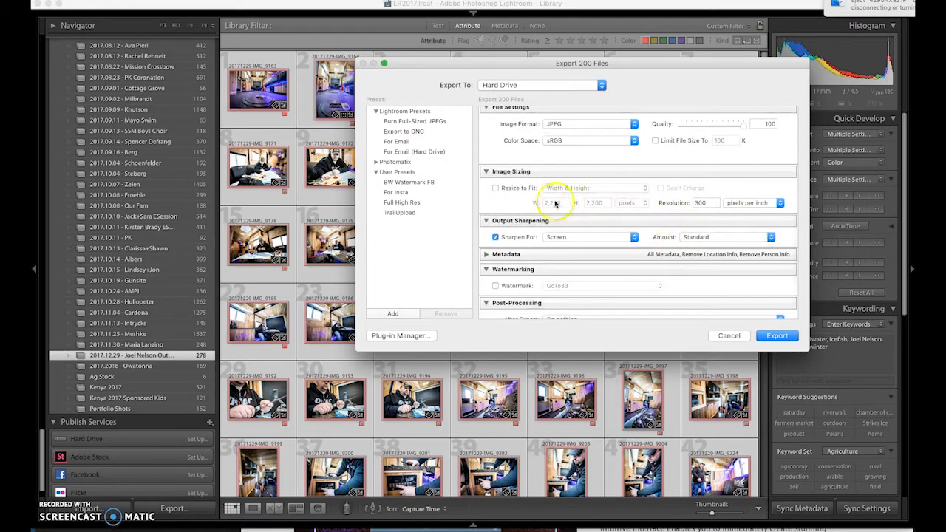
left_click(517, 188)
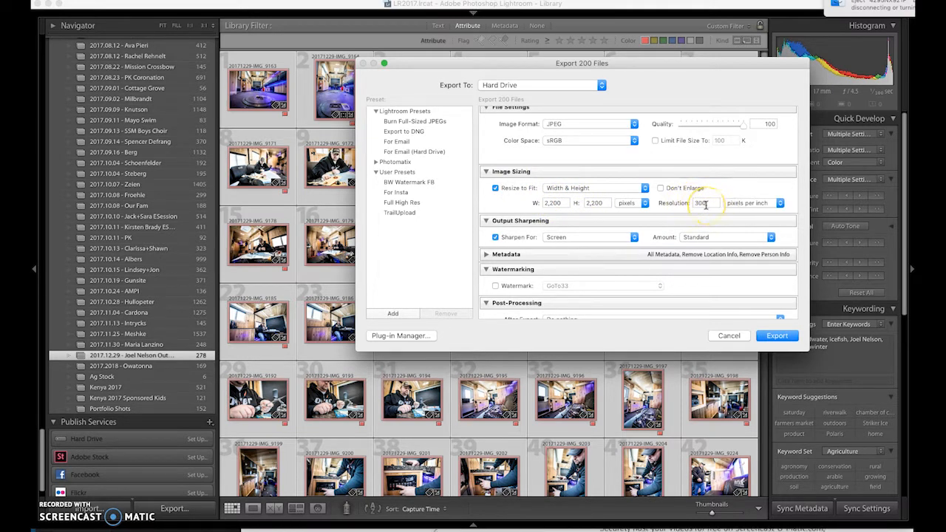
scroll(676, 203, "up", 10)
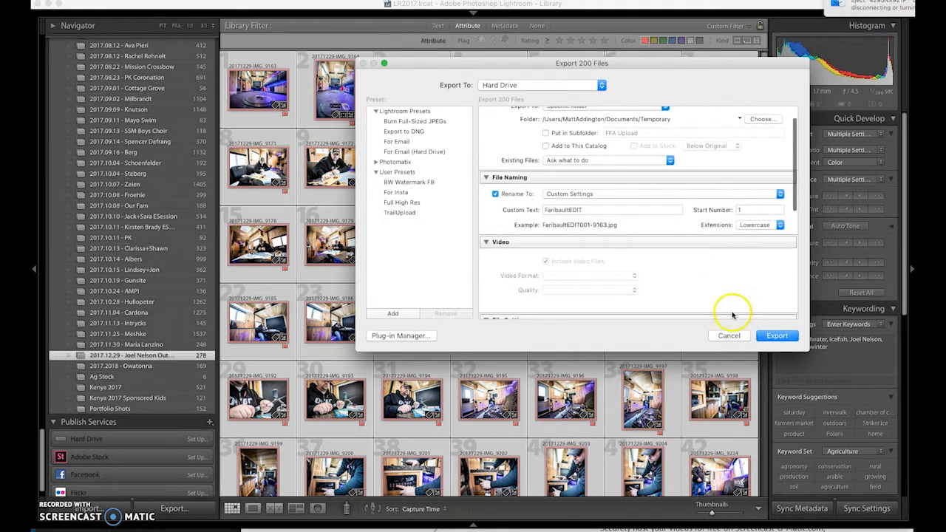
left_click(729, 336)
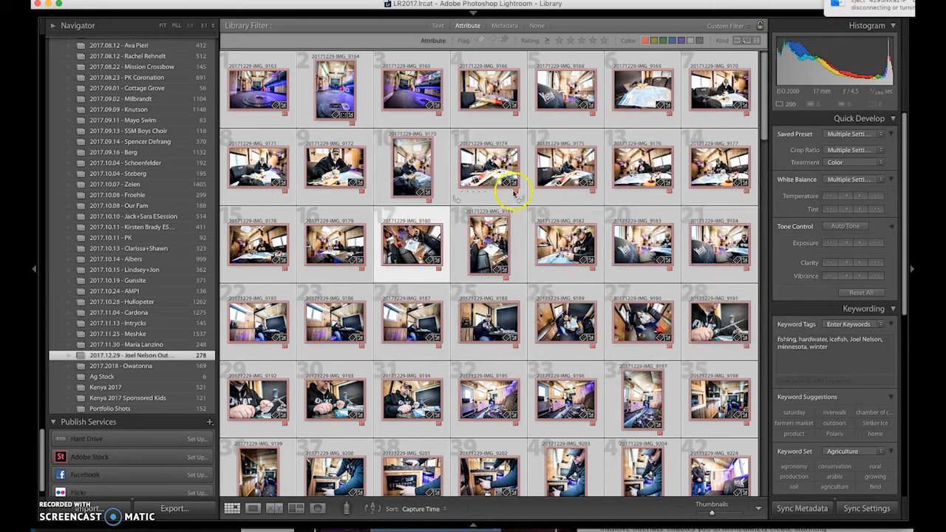
Step: Scroll the grid past the cabin interiors down to the snowy ice-auger shots
scroll(473, 185, "down", 5)
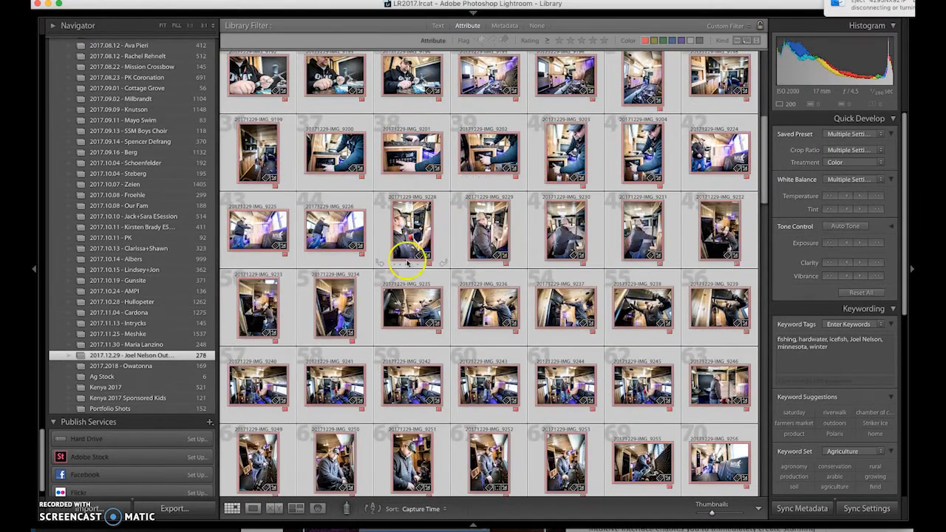
scroll(414, 218, "down", 4)
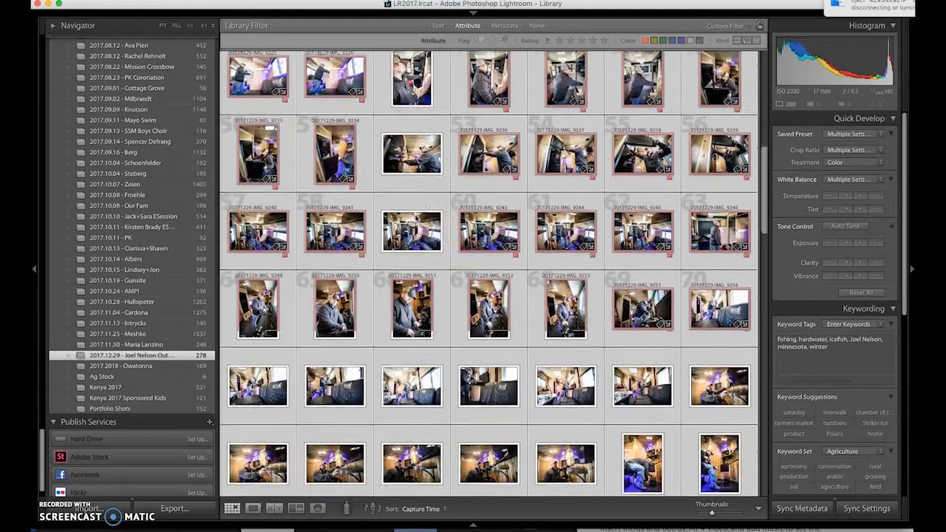
scroll(460, 190, "down", 4)
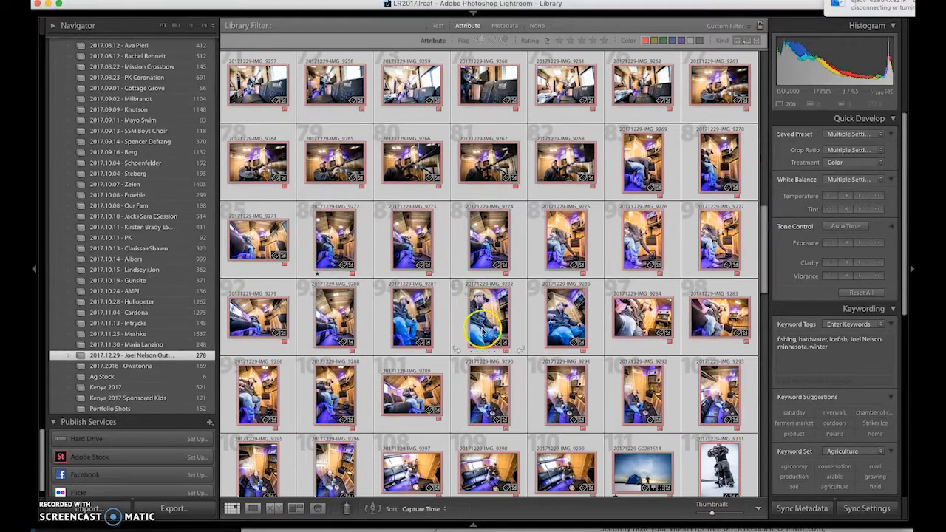
scroll(486, 340, "down", 5)
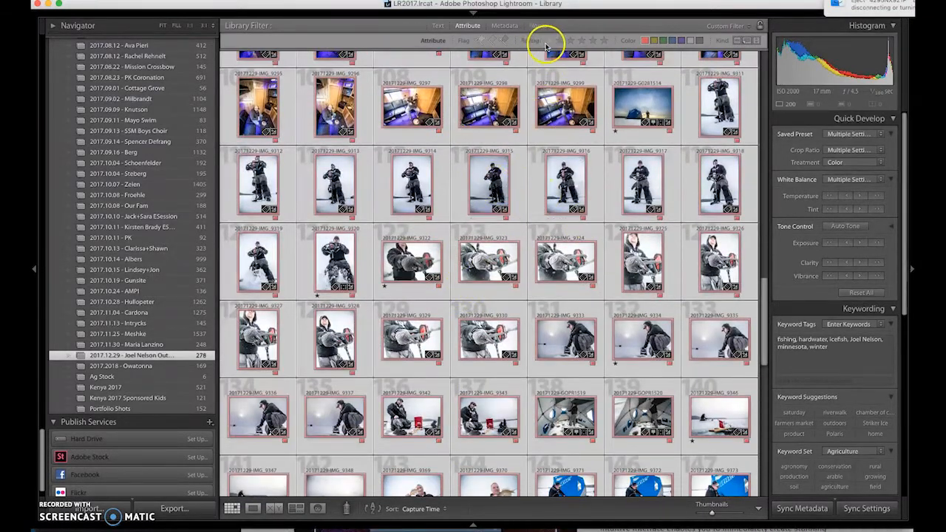
Step: Filter the grid to one star or higher and step through the picks at full size
left_click(560, 41)
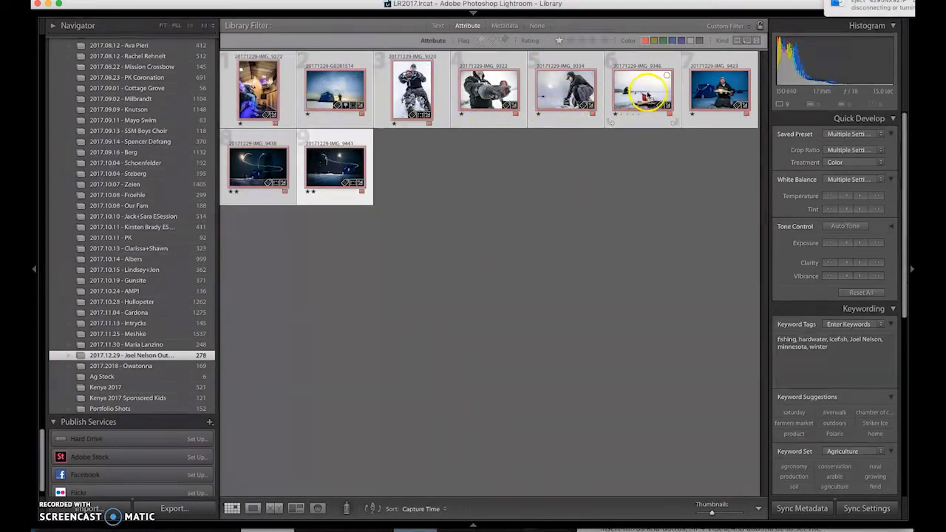
double_click(272, 98)
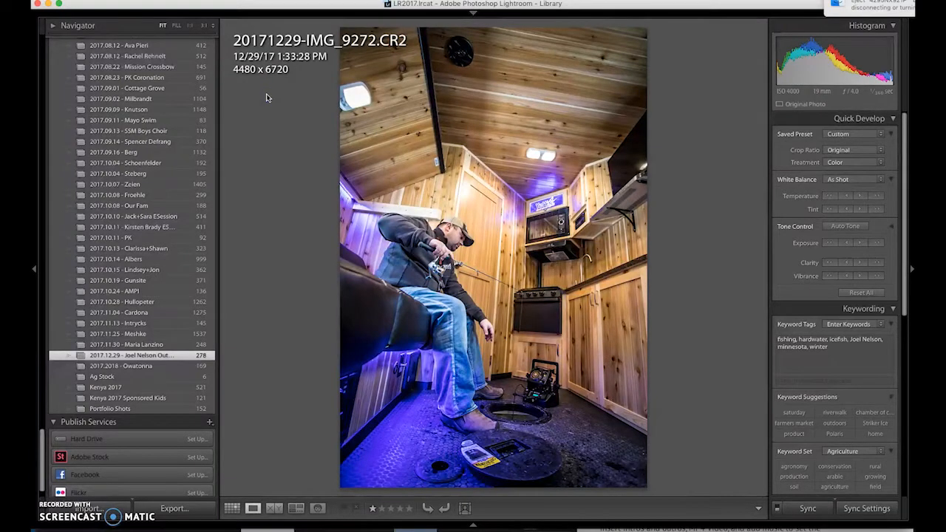
key("Right")
key("Right")
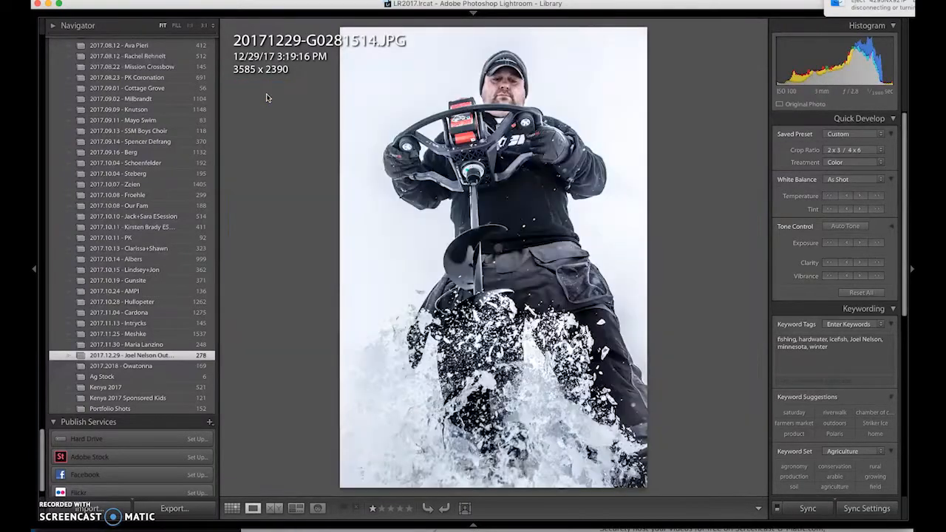
key("Right")
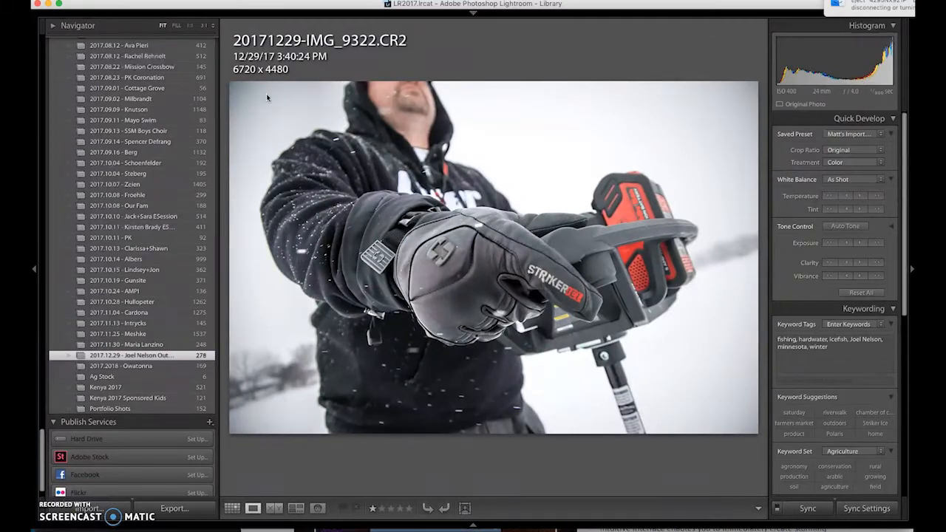
key("Right")
key("Right")
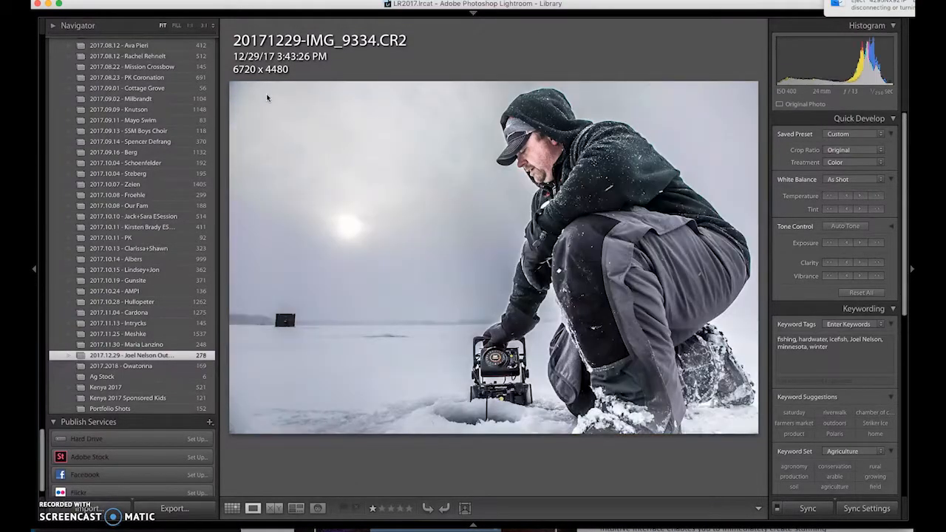
key("Right")
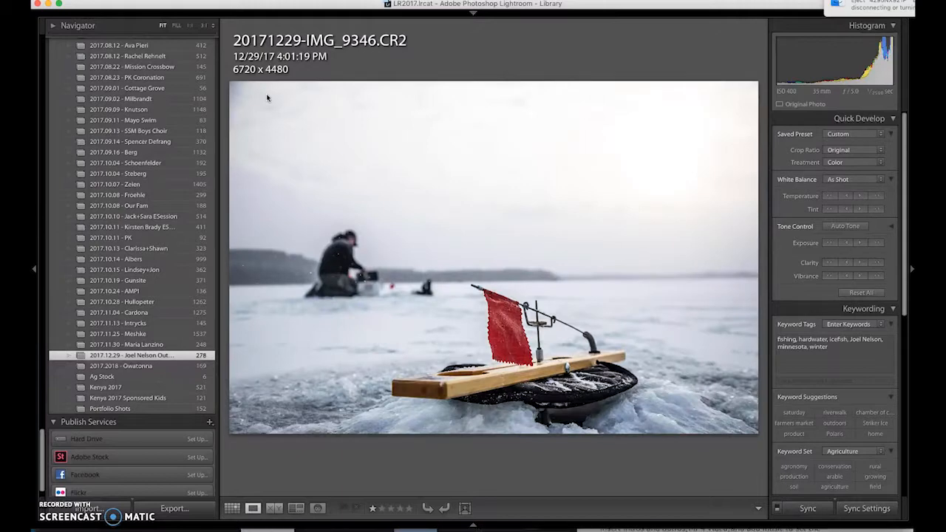
Step: View the two-star night shot IMG_9438 at full size, then return to the picks grid
double_click(266, 94)
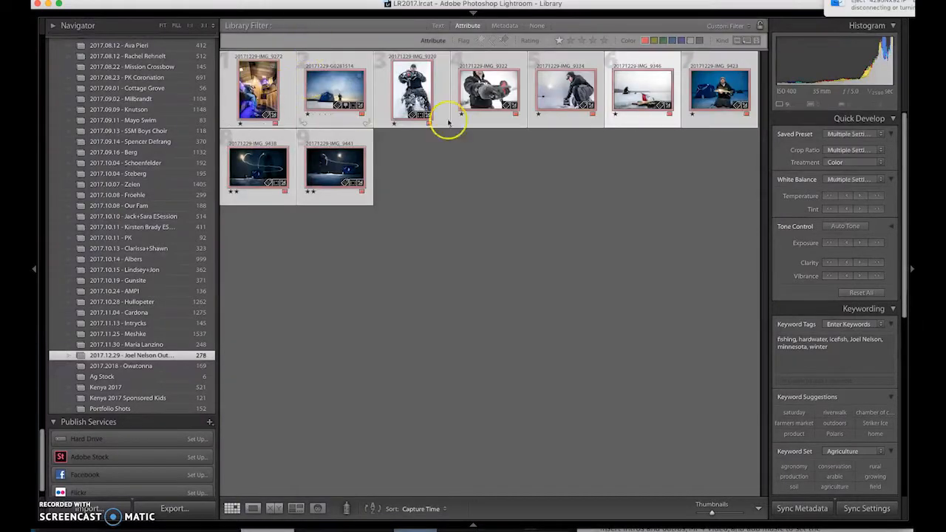
double_click(259, 167)
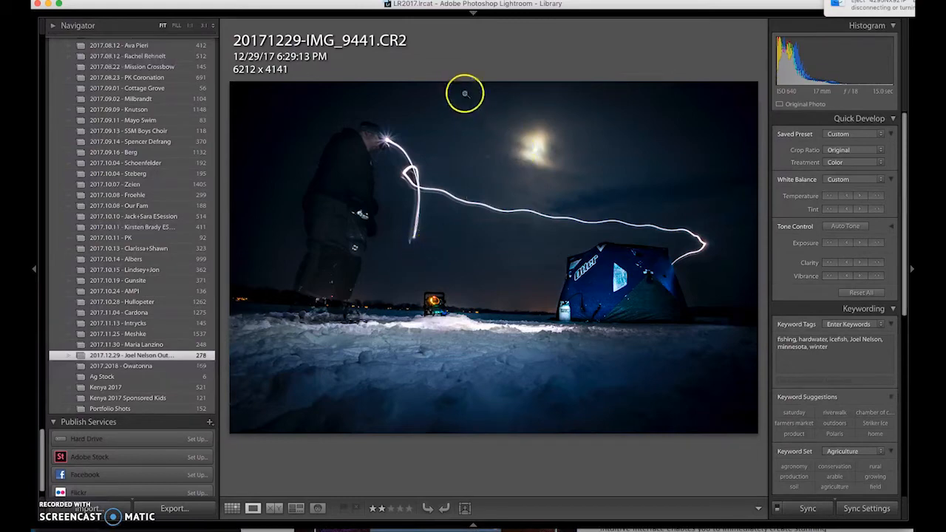
key("g")
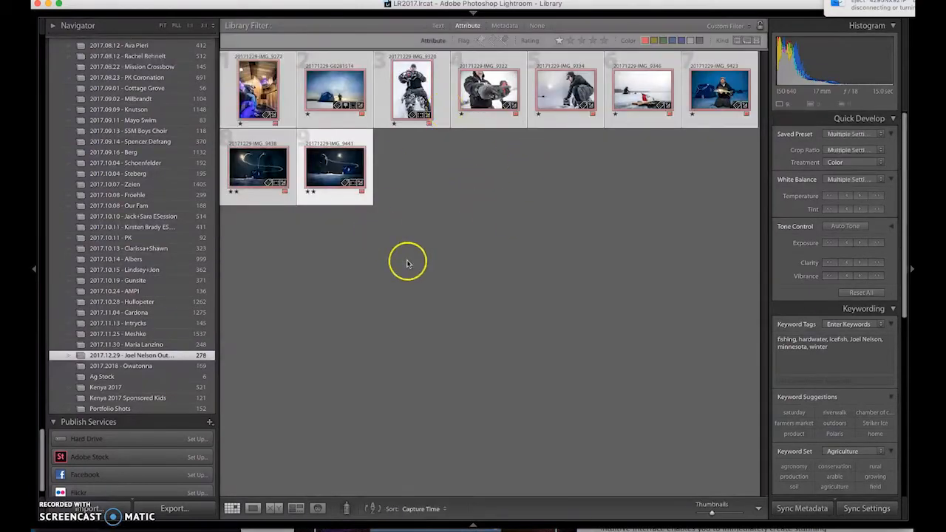
Step: Turn off the rating filter, apply the red label with 6, and select all photos
left_click(559, 40)
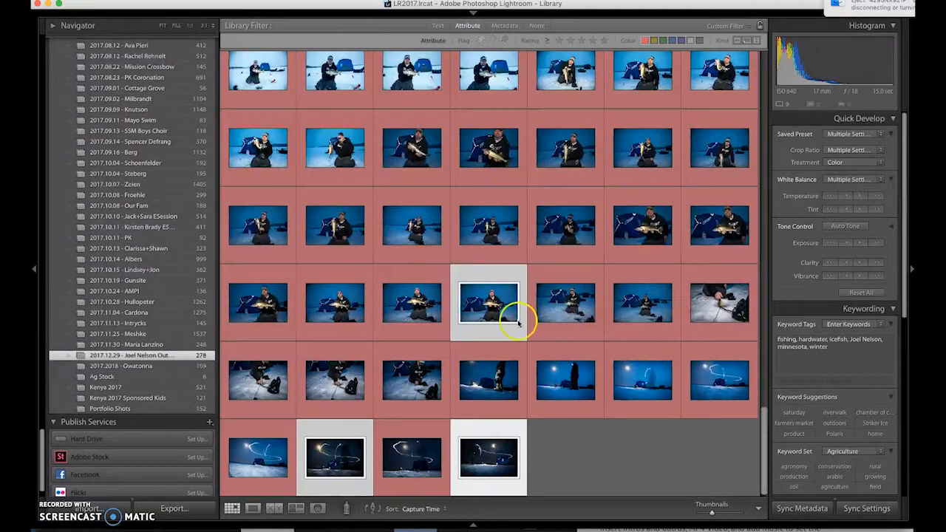
key("6")
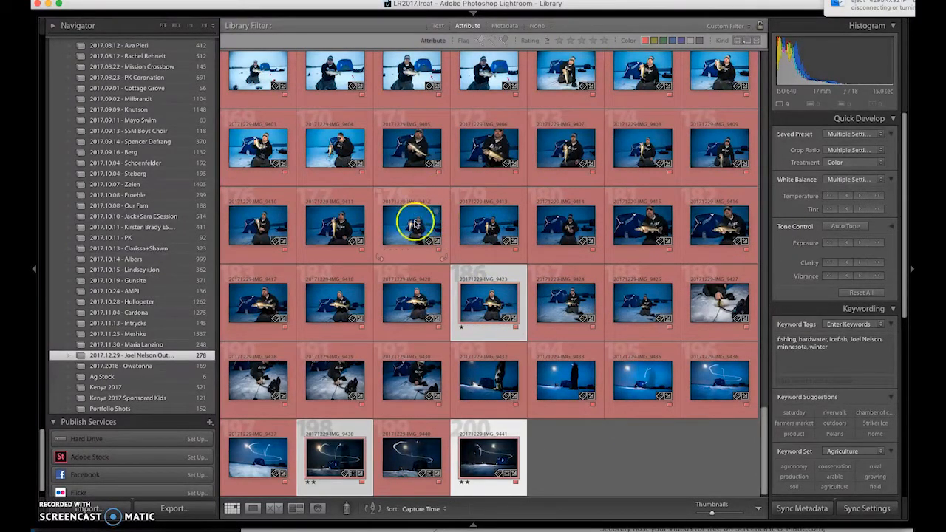
key("super+a")
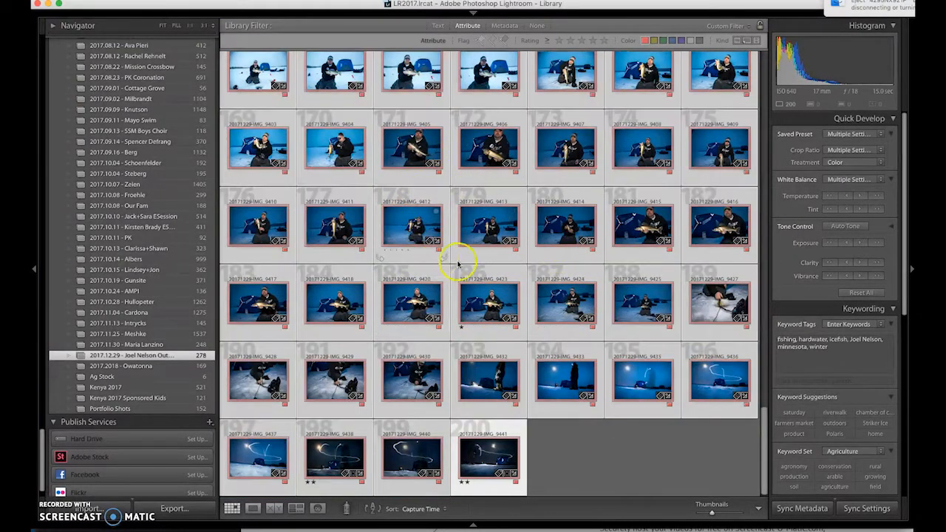
left_click(68, 1)
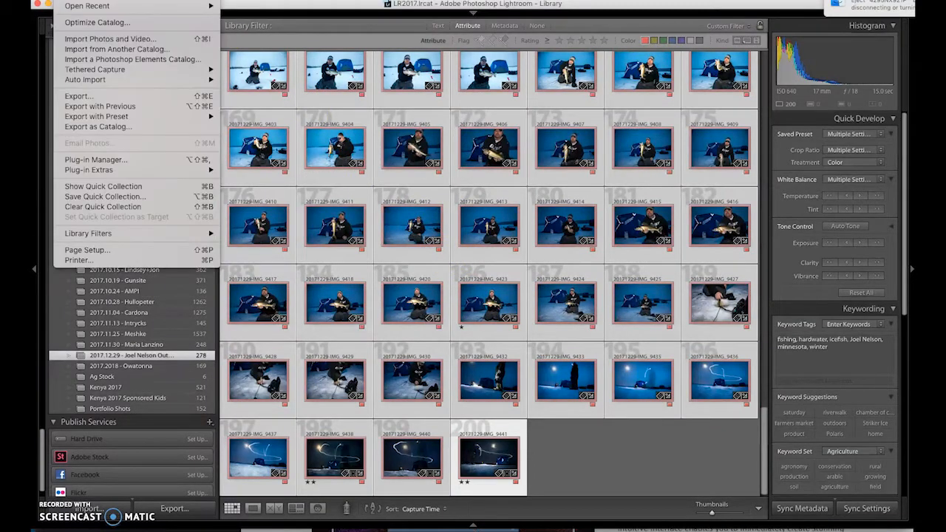
left_click(121, 128)
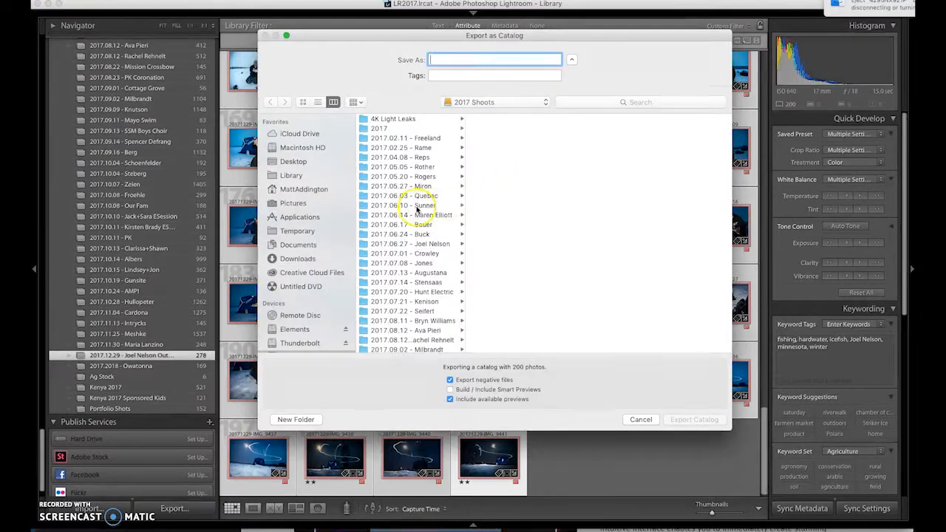
scroll(417, 208, "down", 10)
scroll(417, 214, "up", 3)
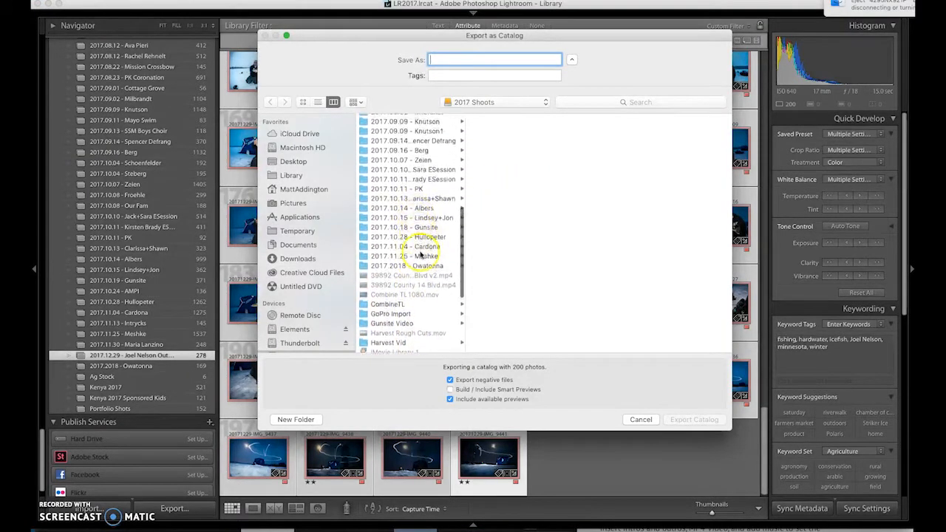
scroll(420, 259, "down", 5)
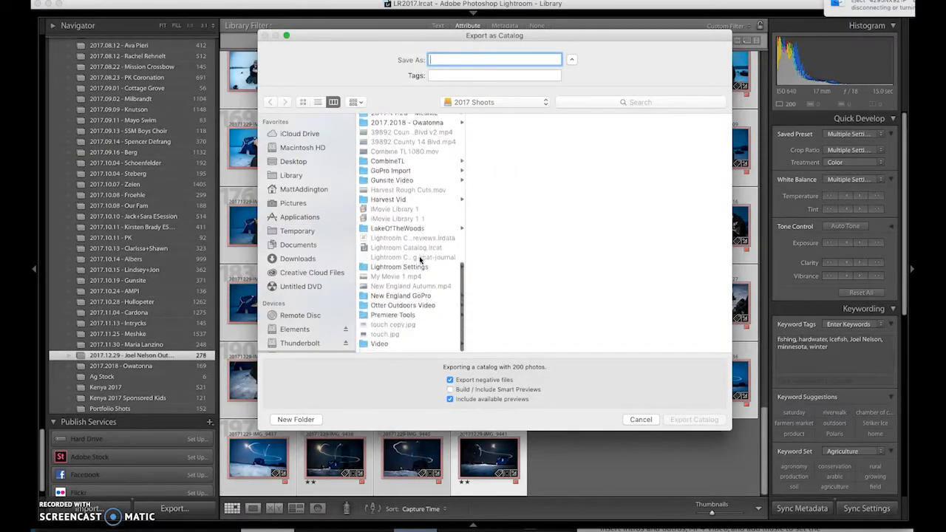
scroll(421, 257, "up", 15)
scroll(423, 251, "down", 10)
scroll(423, 222, "up", 3)
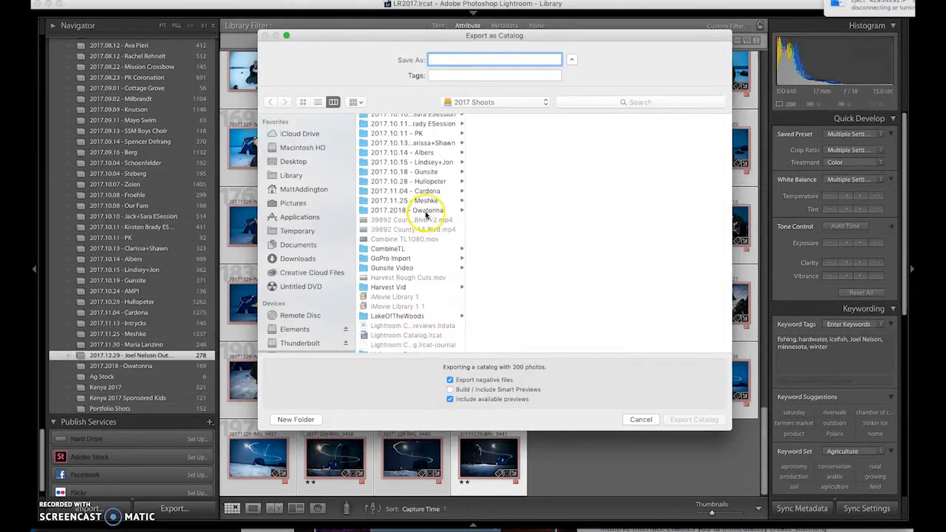
scroll(423, 211, "down", 3)
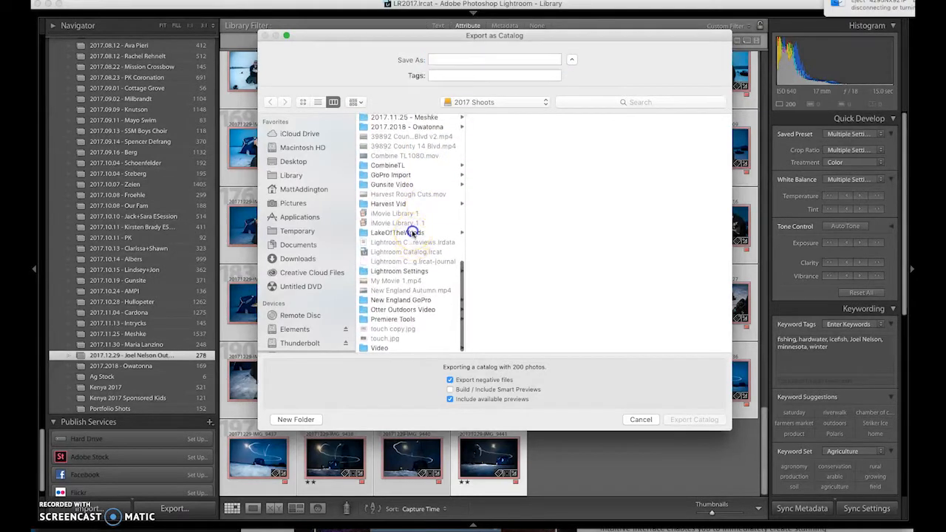
left_click(412, 231)
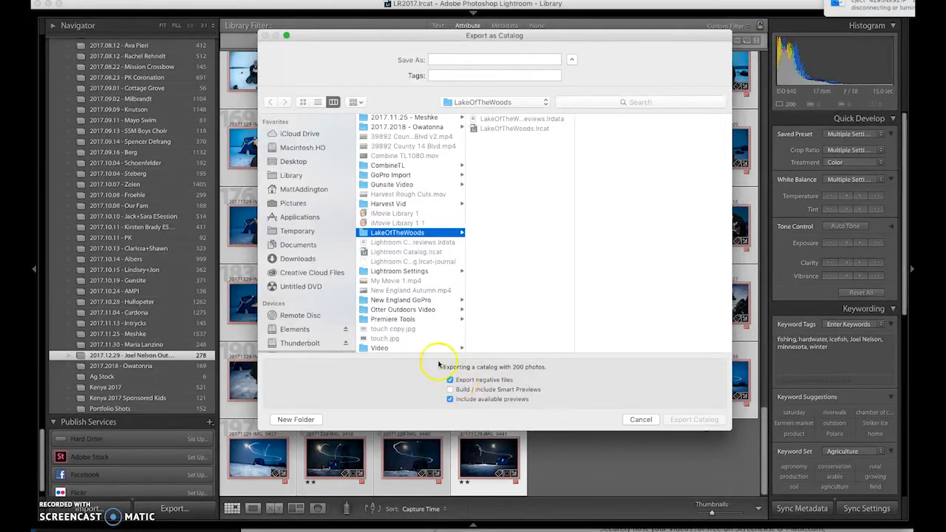
left_click(640, 420)
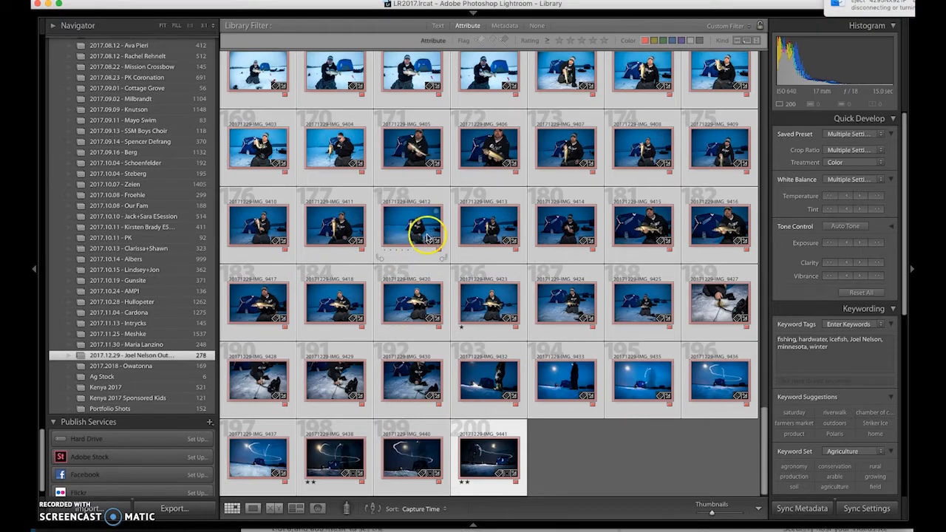
Step: Select all photos, then open the last night shot IMG_9441 in Loupe view
scroll(432, 237, "up", 10)
scroll(436, 242, "down", 10)
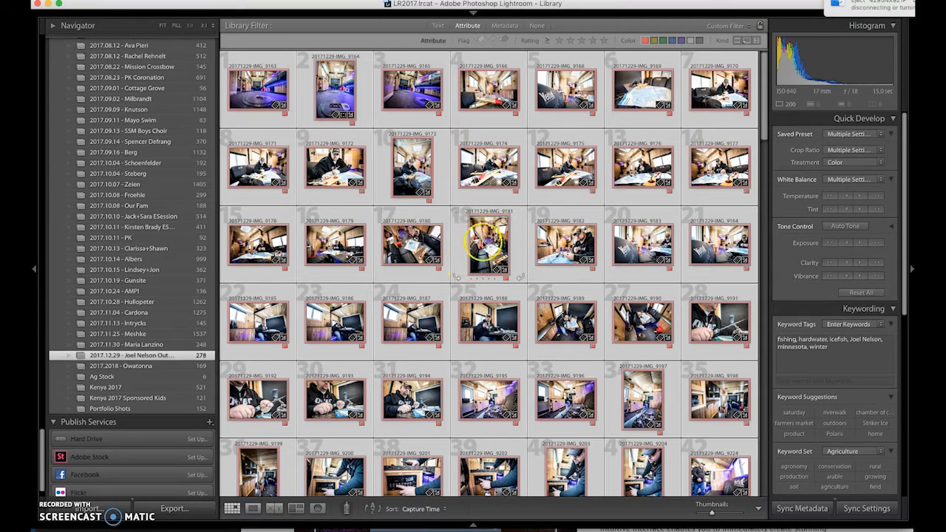
key("super+a")
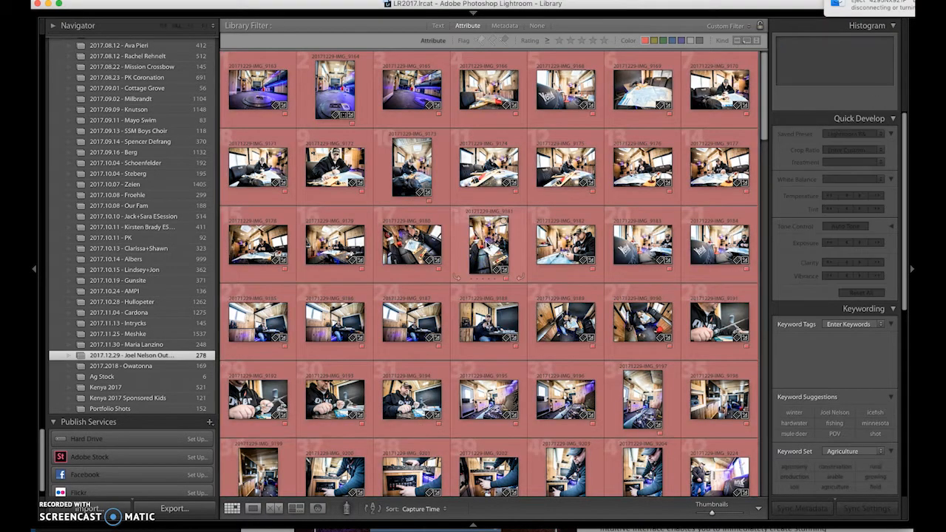
scroll(506, 360, "down", 10)
scroll(506, 360, "down", 10)
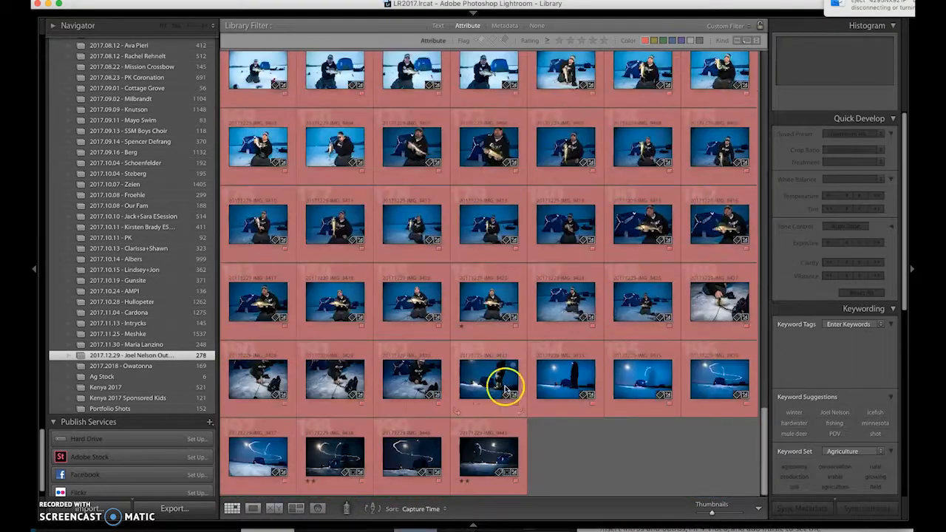
double_click(486, 460)
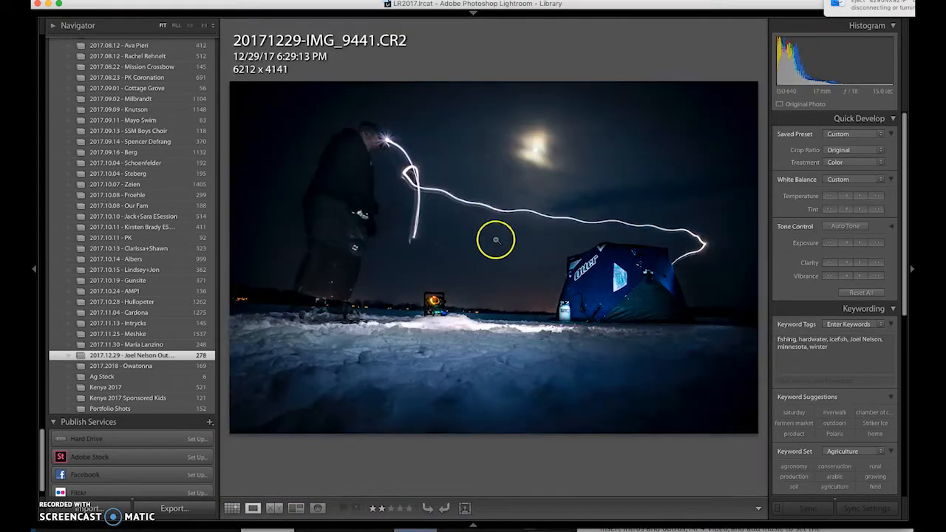